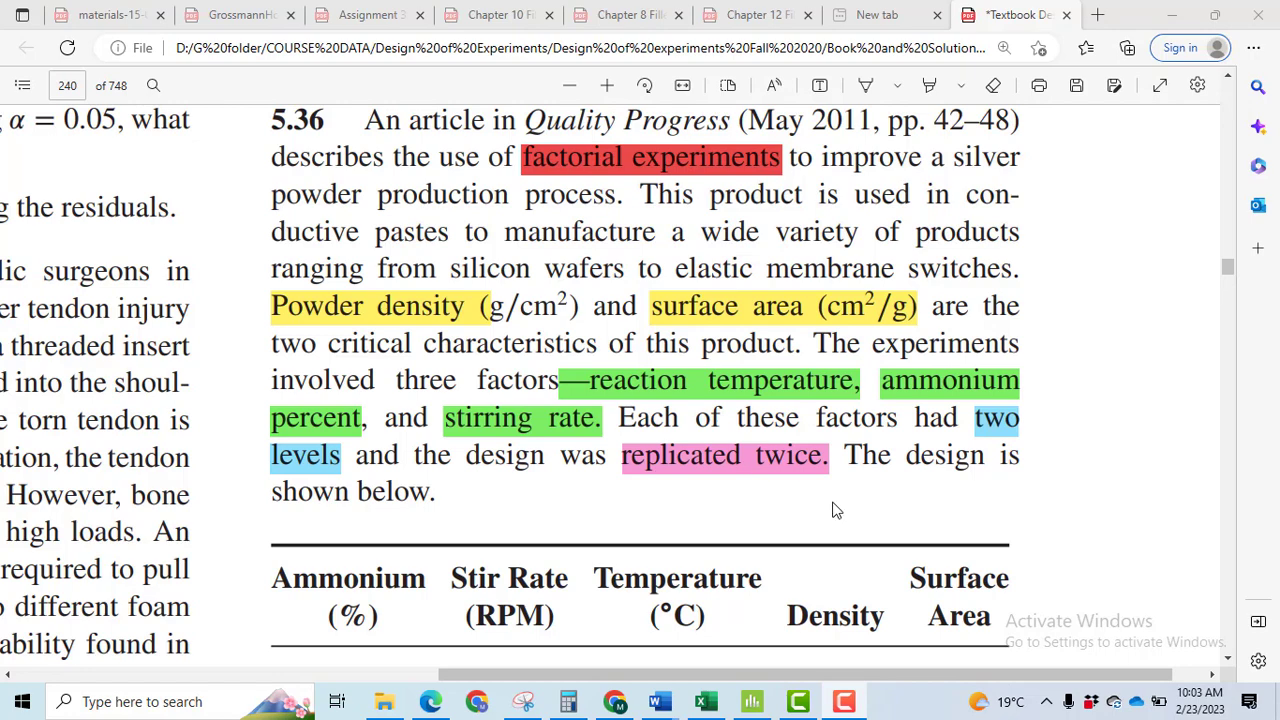
Scroll the textbook PDF down to problem 5.36's table of factor settings and responses.
scroll(853, 512, "down", 5)
scroll(853, 512, "down", 3)
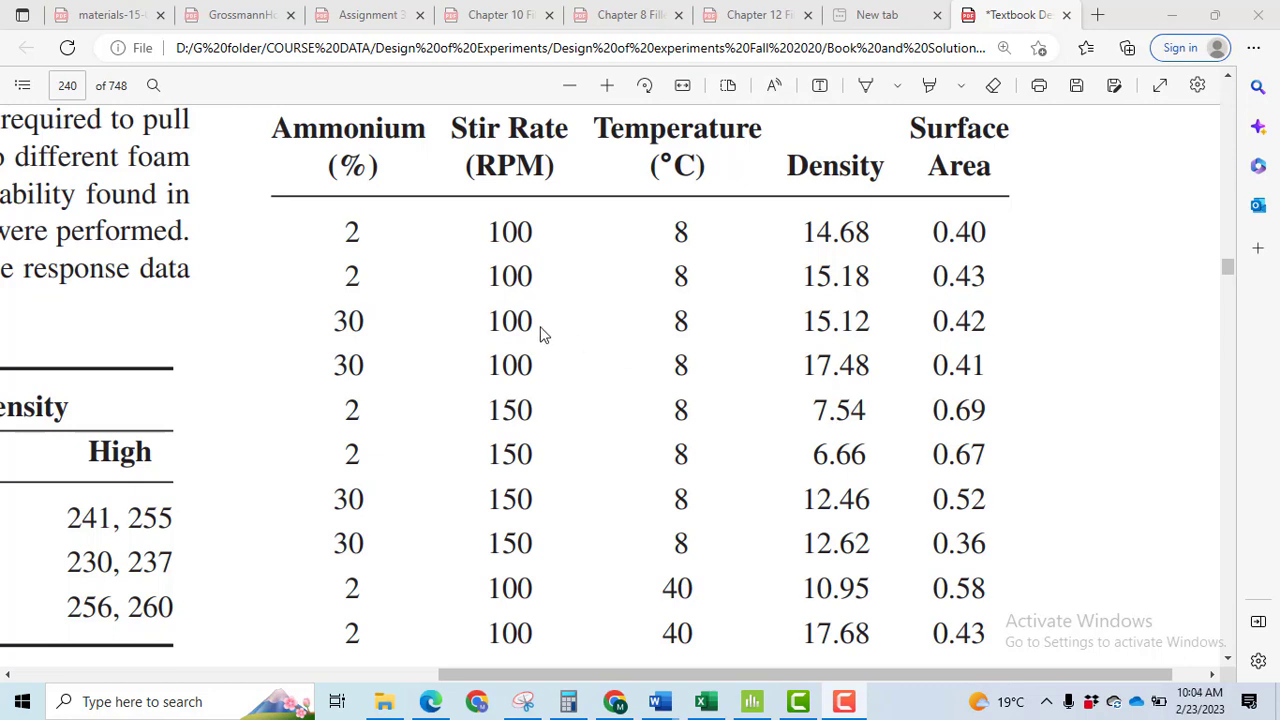
Back in Minitab, start a new factorial design with 3 factors.
key("alt+Tab")
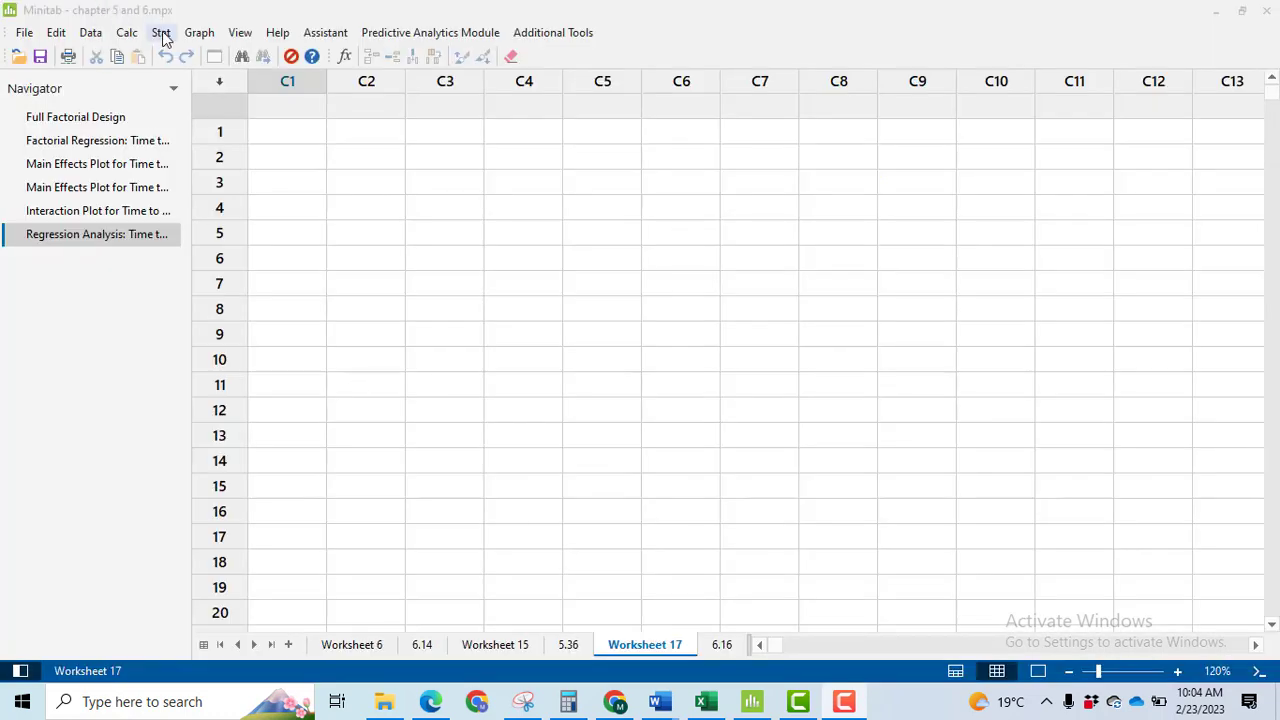
left_click(163, 38)
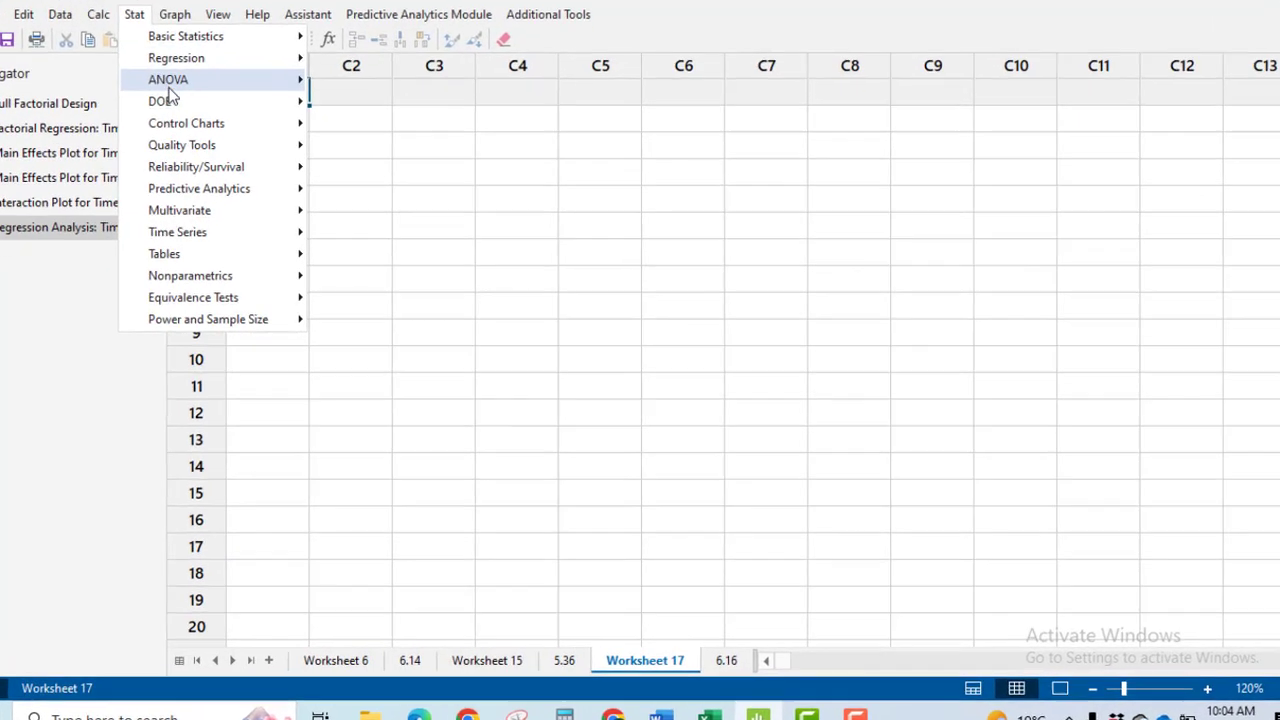
mouse_move(227, 118)
mouse_move(354, 88)
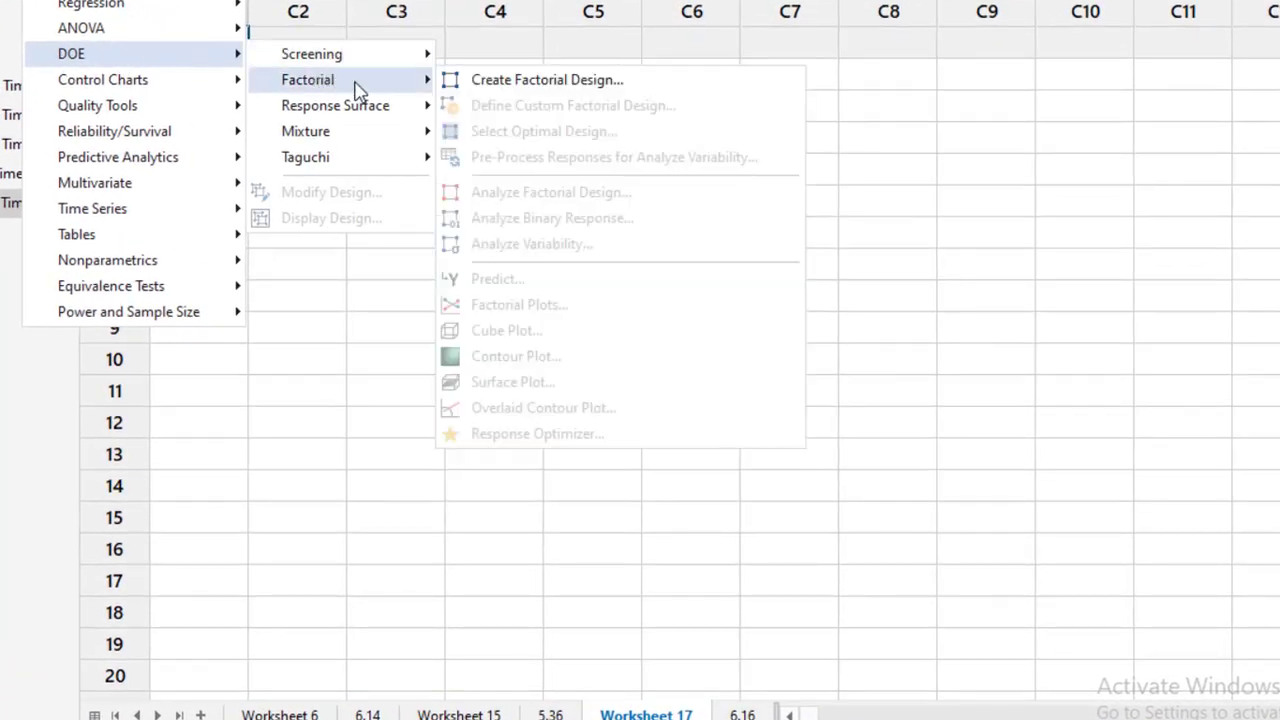
left_click(522, 87)
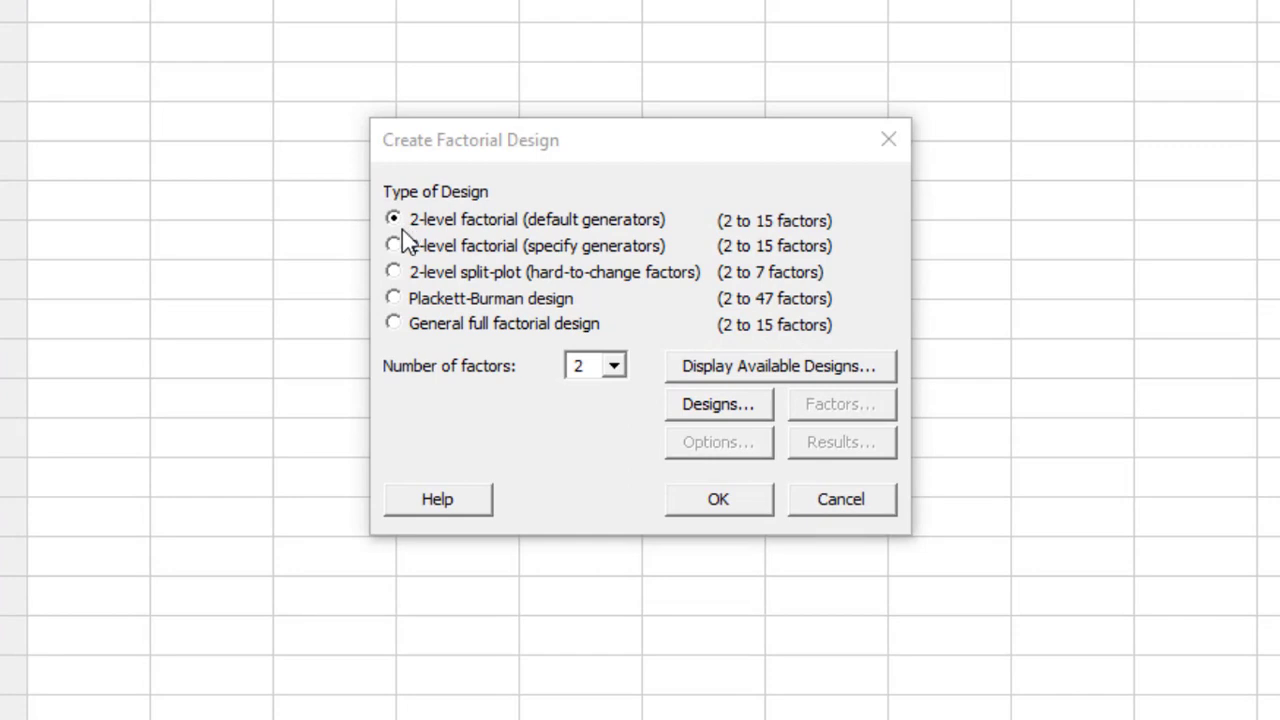
left_click(614, 366)
left_click(582, 411)
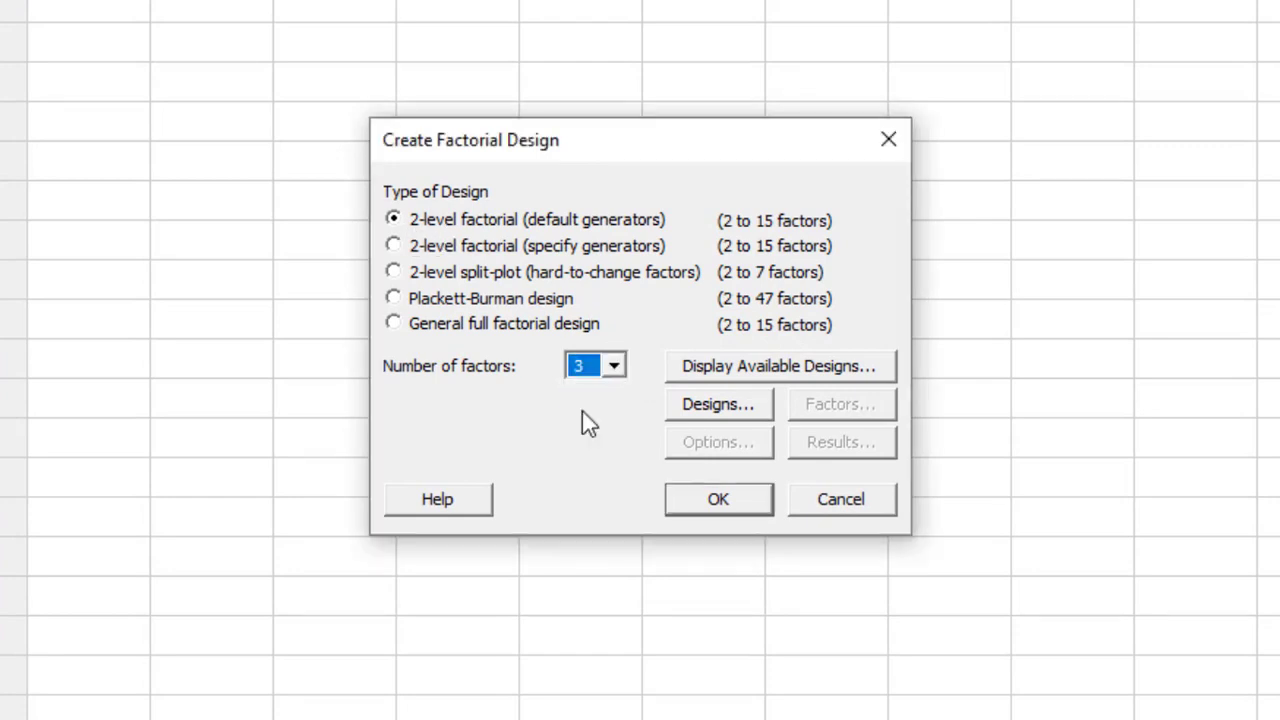
Choose the 8-run full factorial design with 2 replicates.
left_click(705, 413)
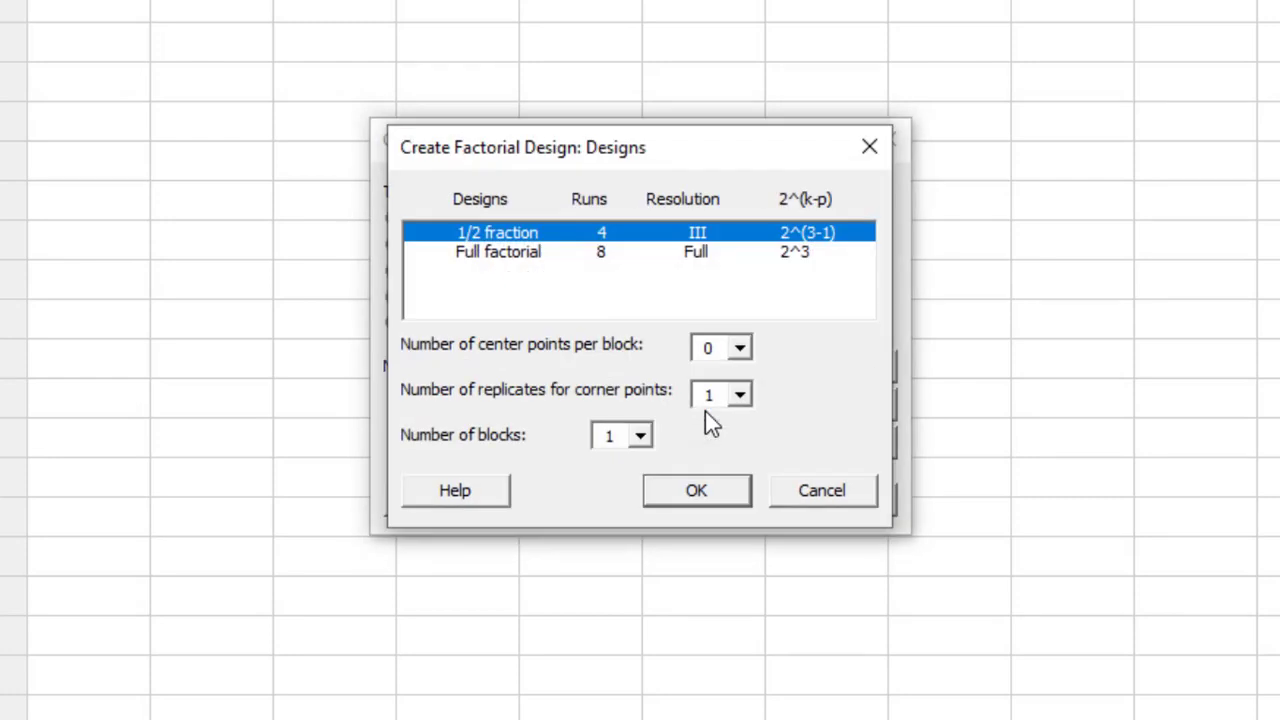
left_click(514, 254)
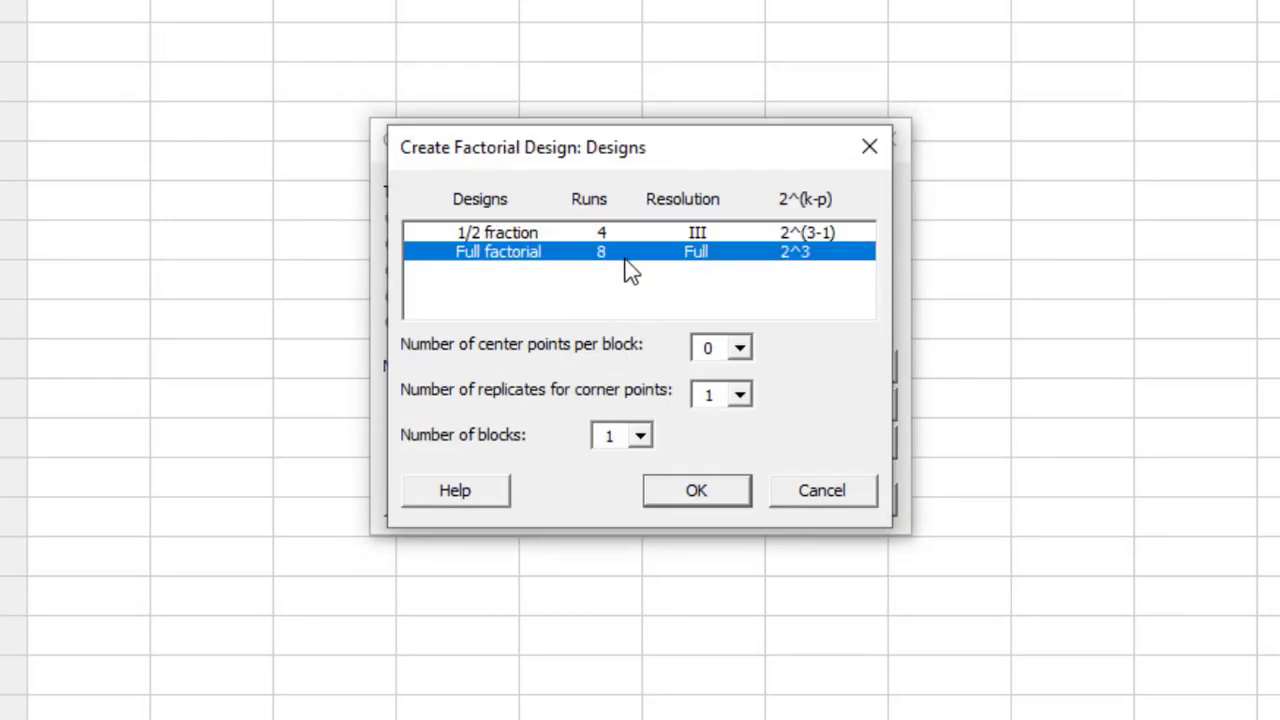
left_click(740, 398)
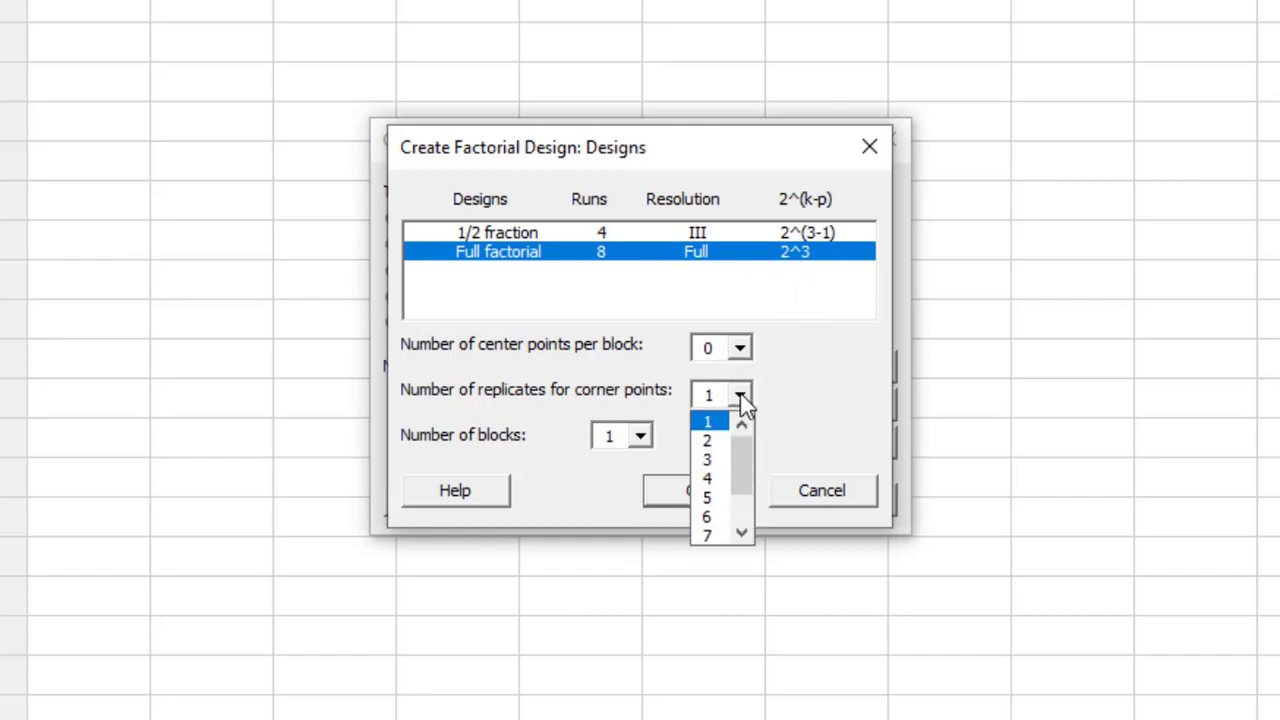
left_click(722, 446)
left_click(720, 489)
left_click(855, 420)
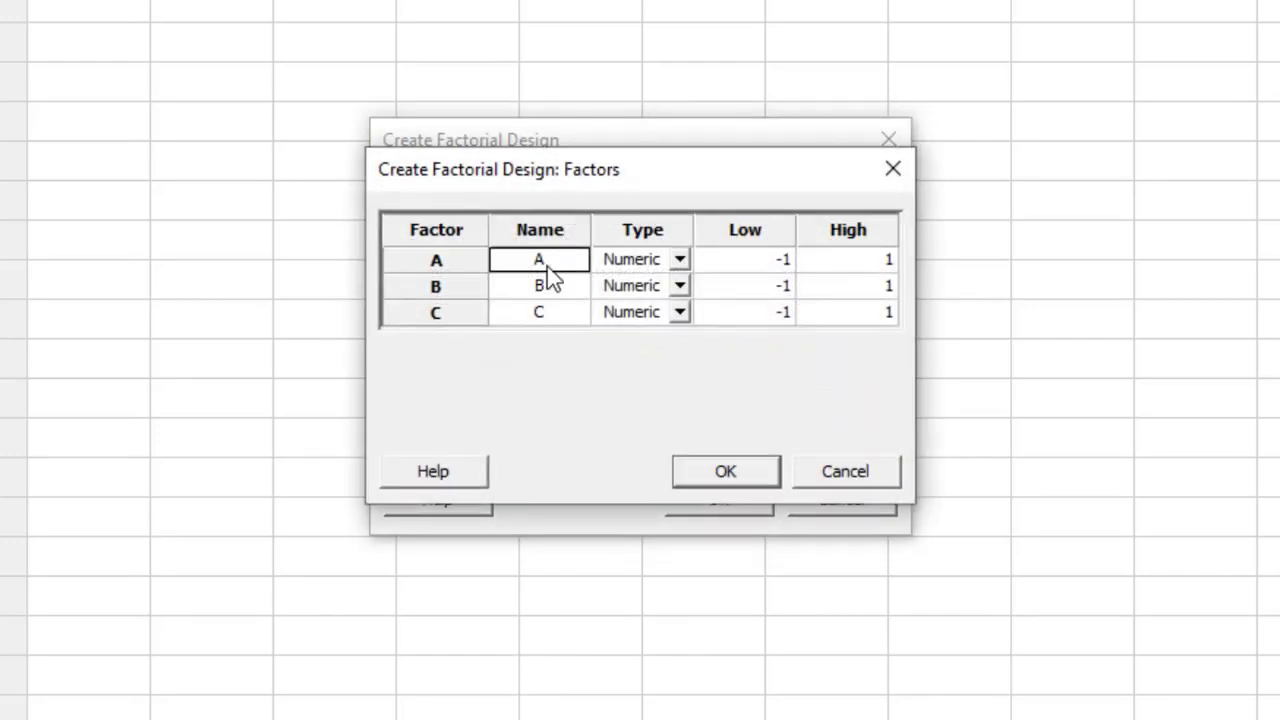
Name the three factors Ammonium, Stir Rate and Temp.
left_click(547, 266)
type("mmonium")
left_click(575, 290)
type("Stir Rate")
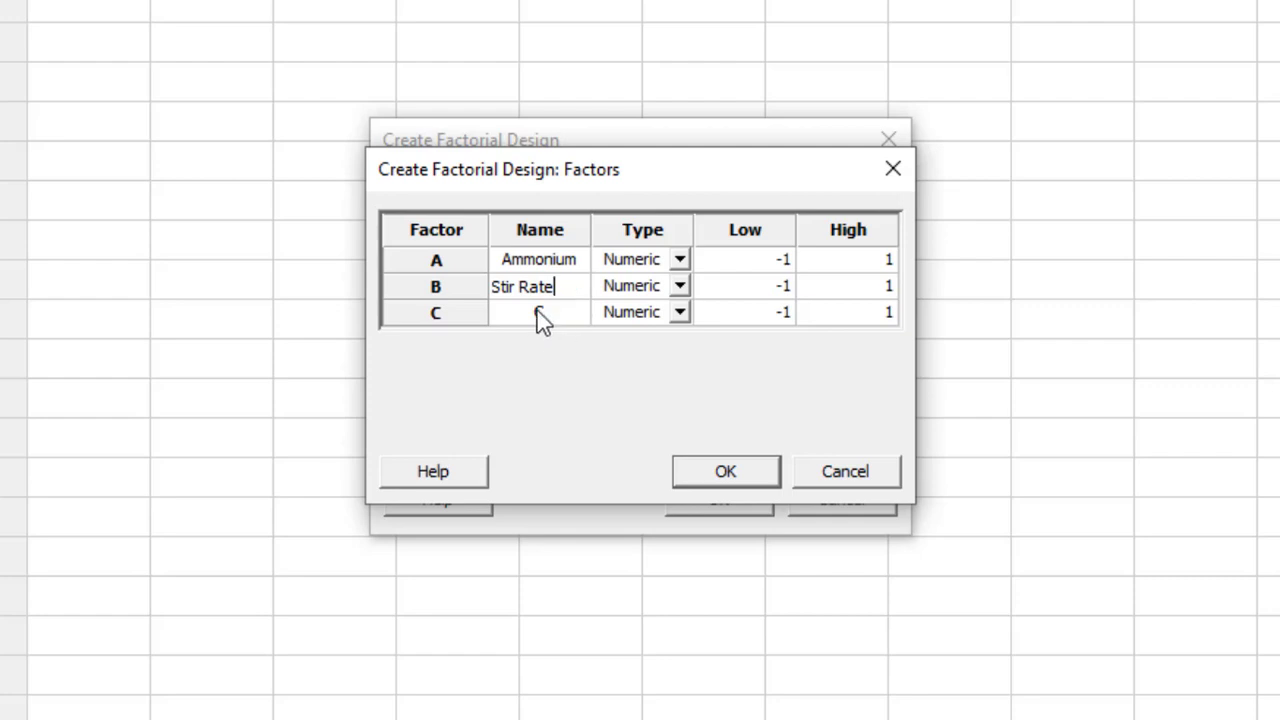
left_click(540, 316)
type("Temp")
left_click(773, 366)
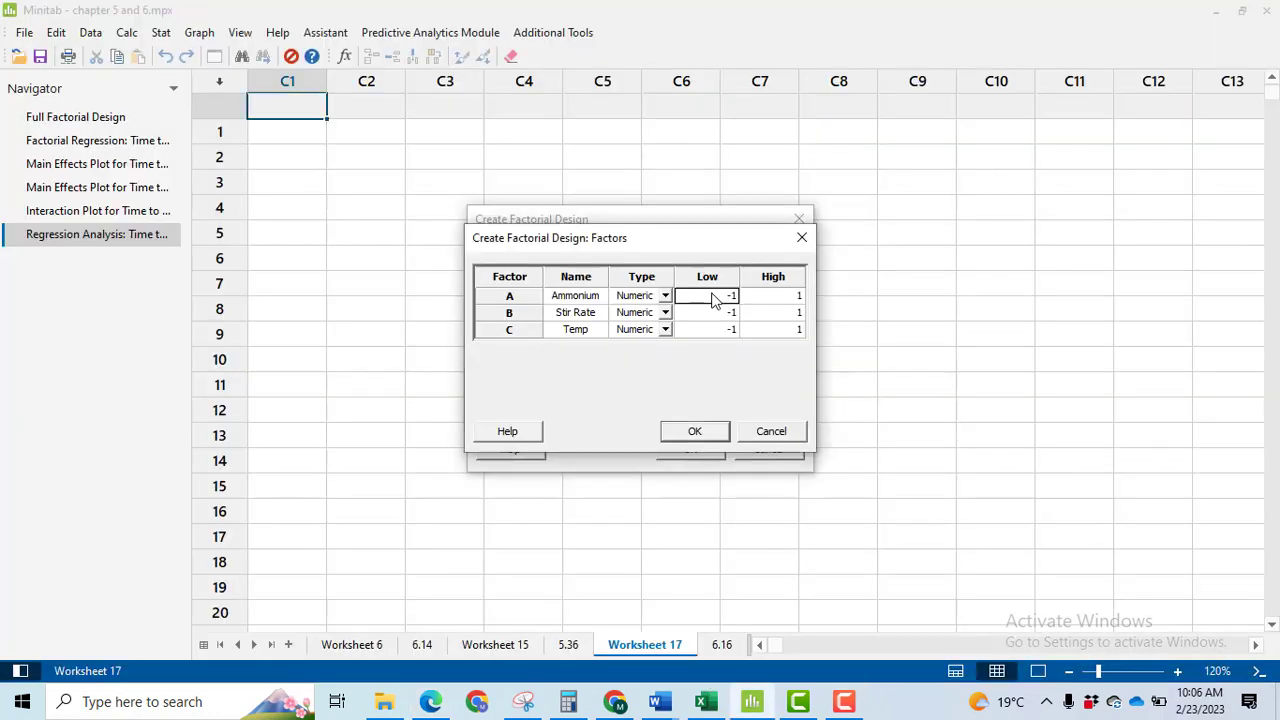
Set factor levels: Ammonium 2–30, Stir Rate 100–150, Temp 8–40.
type("2")
key("Tab")
type("30")
left_click(728, 315)
type("100")
key("Tab")
type("150")
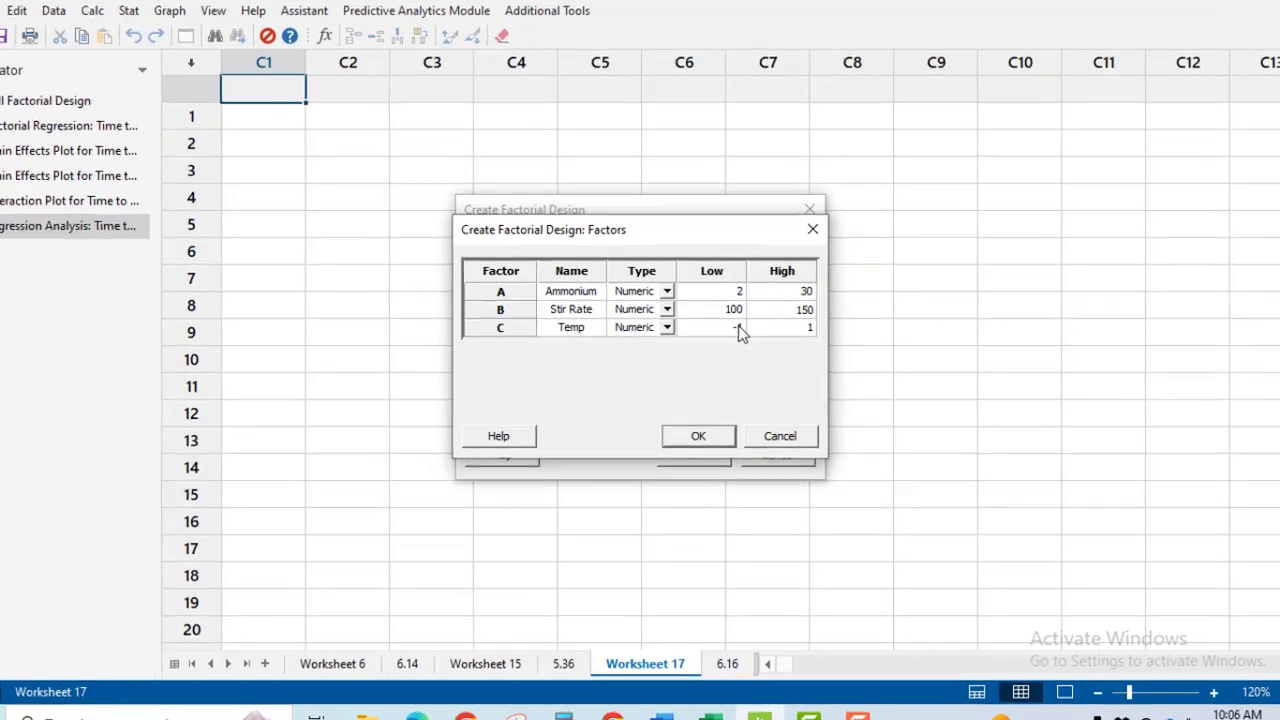
left_click(733, 328)
type("8")
key("Tab")
type("40")
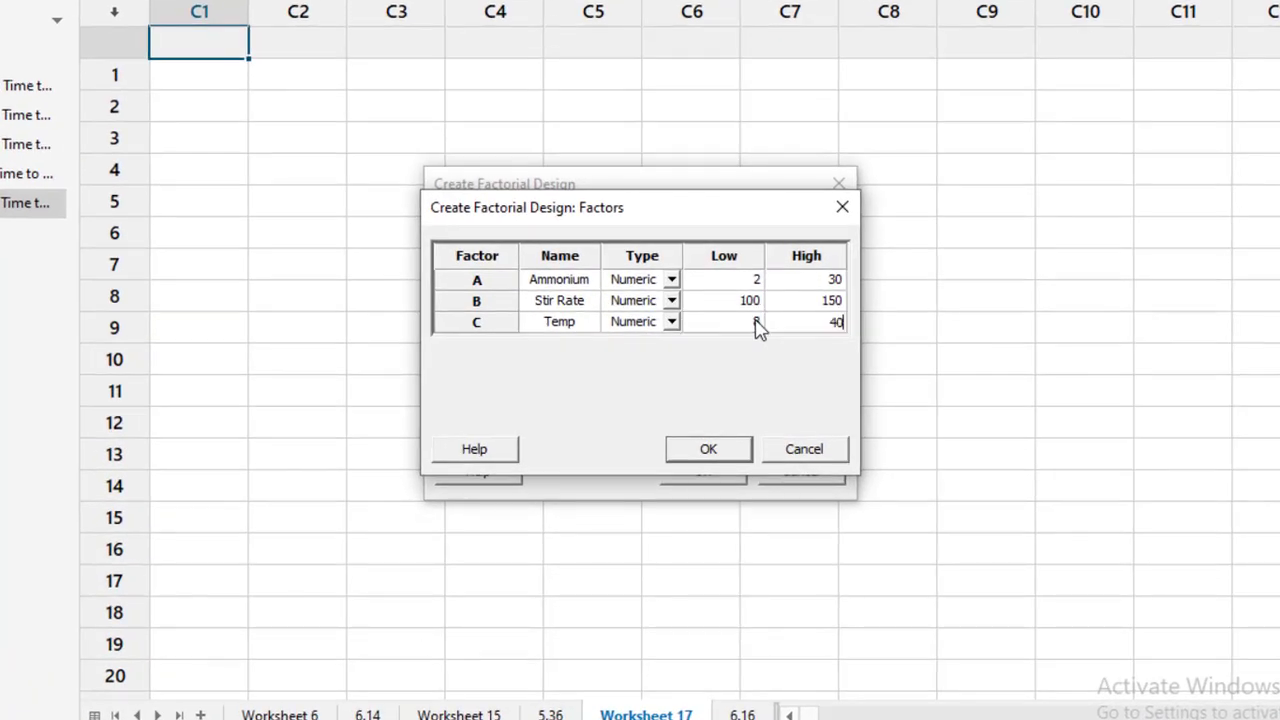
left_click(731, 457)
Turn off run-order randomization, keep default results, and generate the design.
left_click(703, 426)
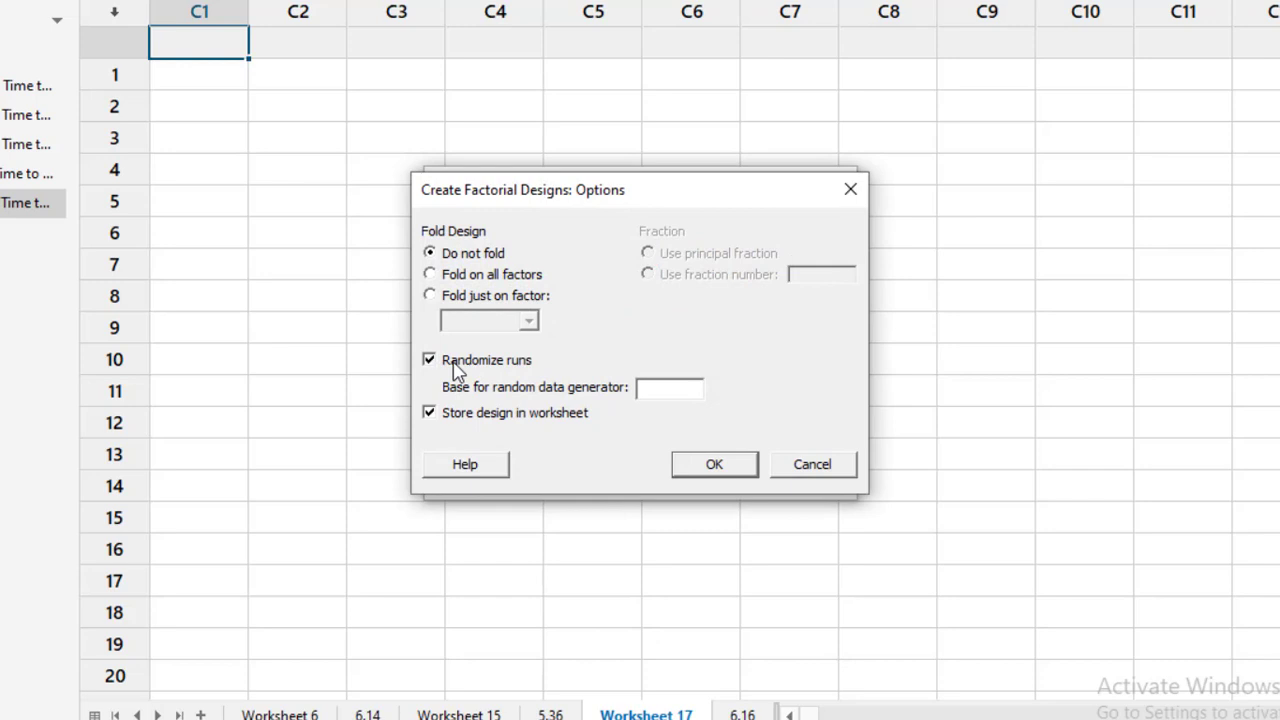
left_click(455, 366)
left_click(711, 466)
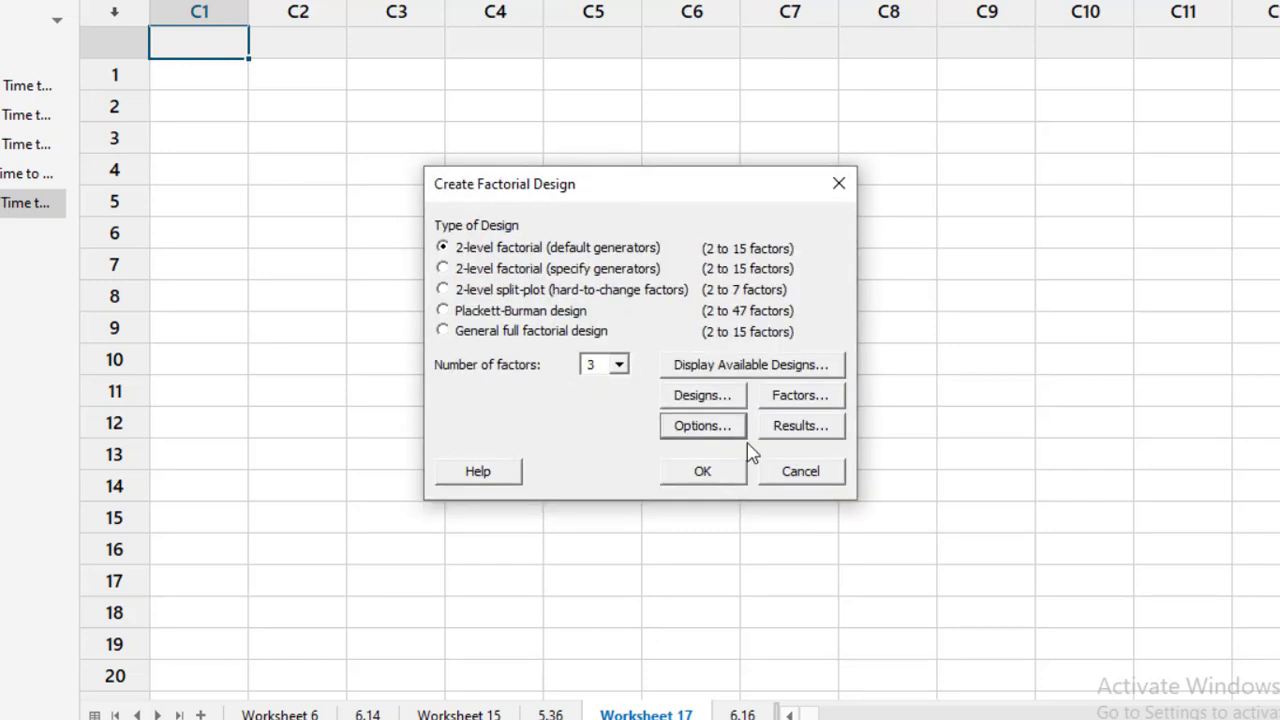
left_click(795, 430)
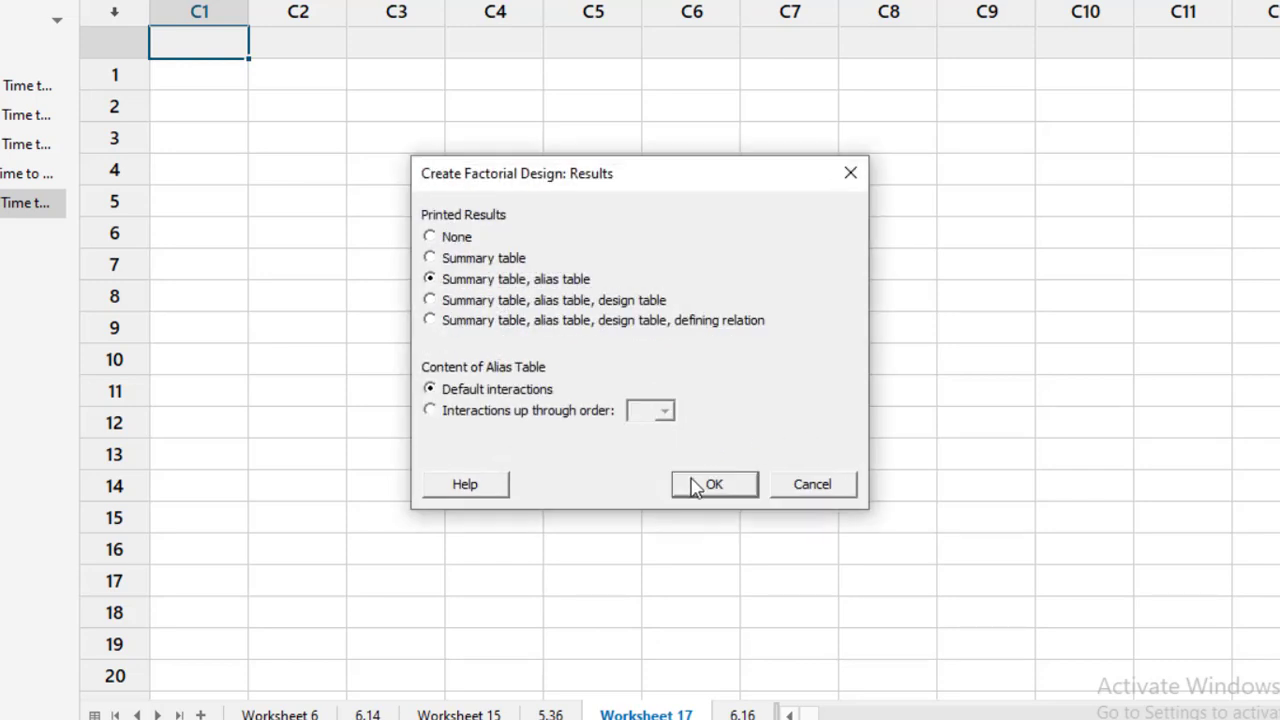
left_click(702, 486)
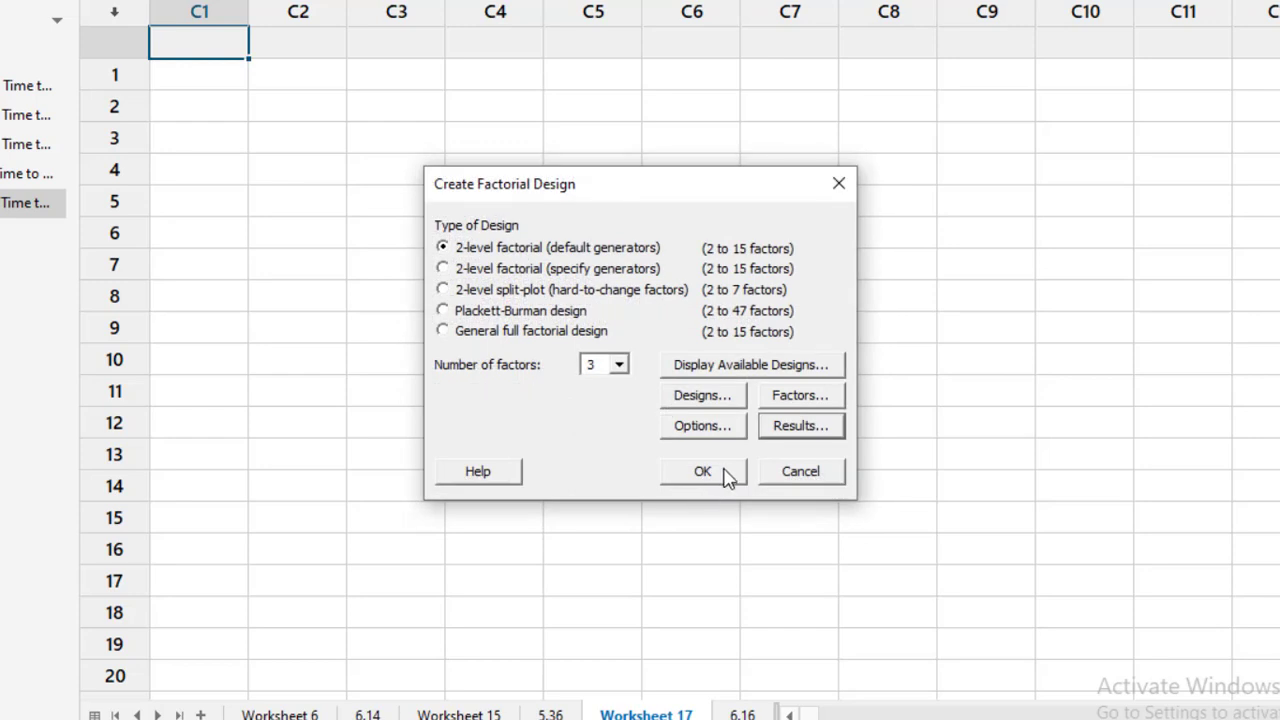
left_click(728, 477)
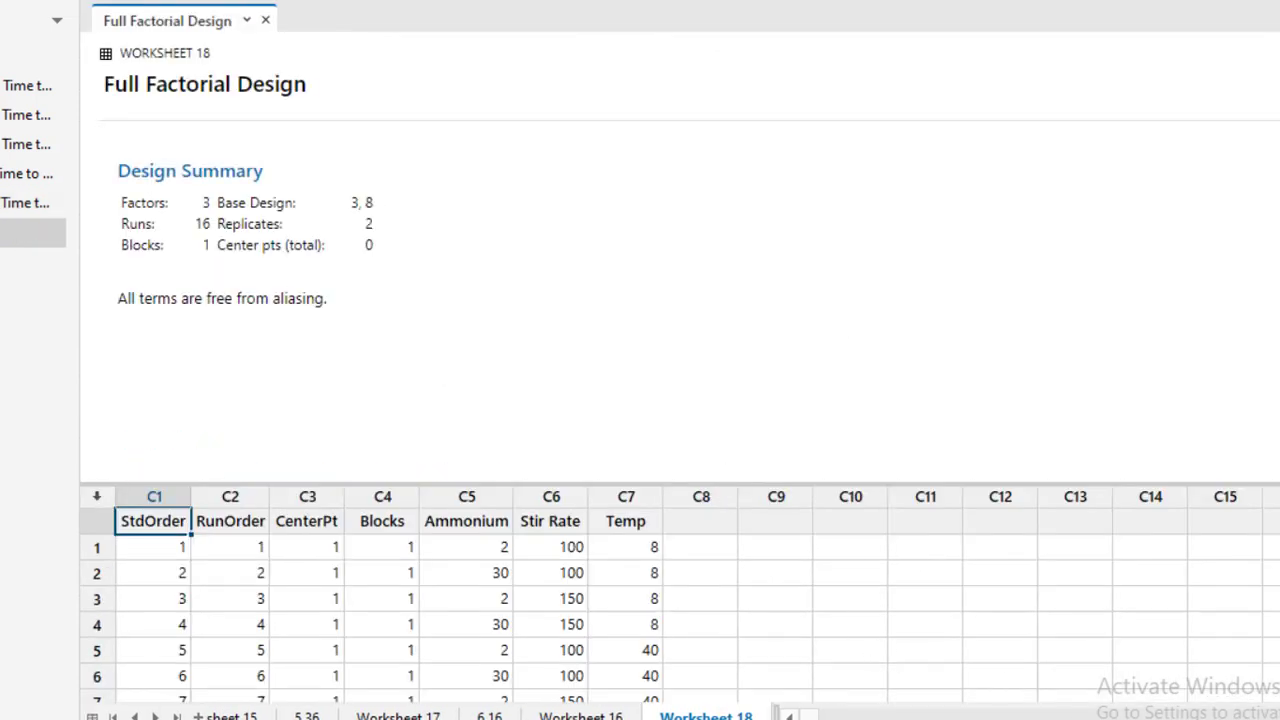
Hide the output, name column C8 Density and type Surface Area for C9.
left_click(800, 716)
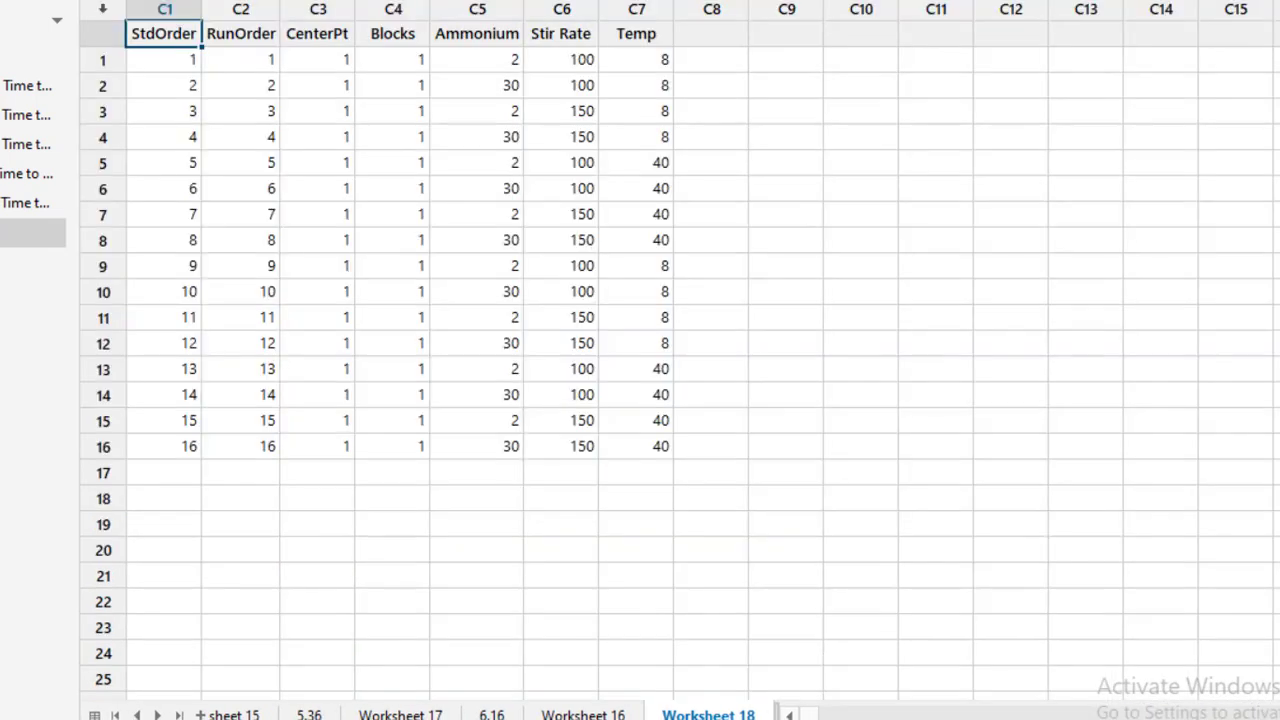
left_click(714, 40)
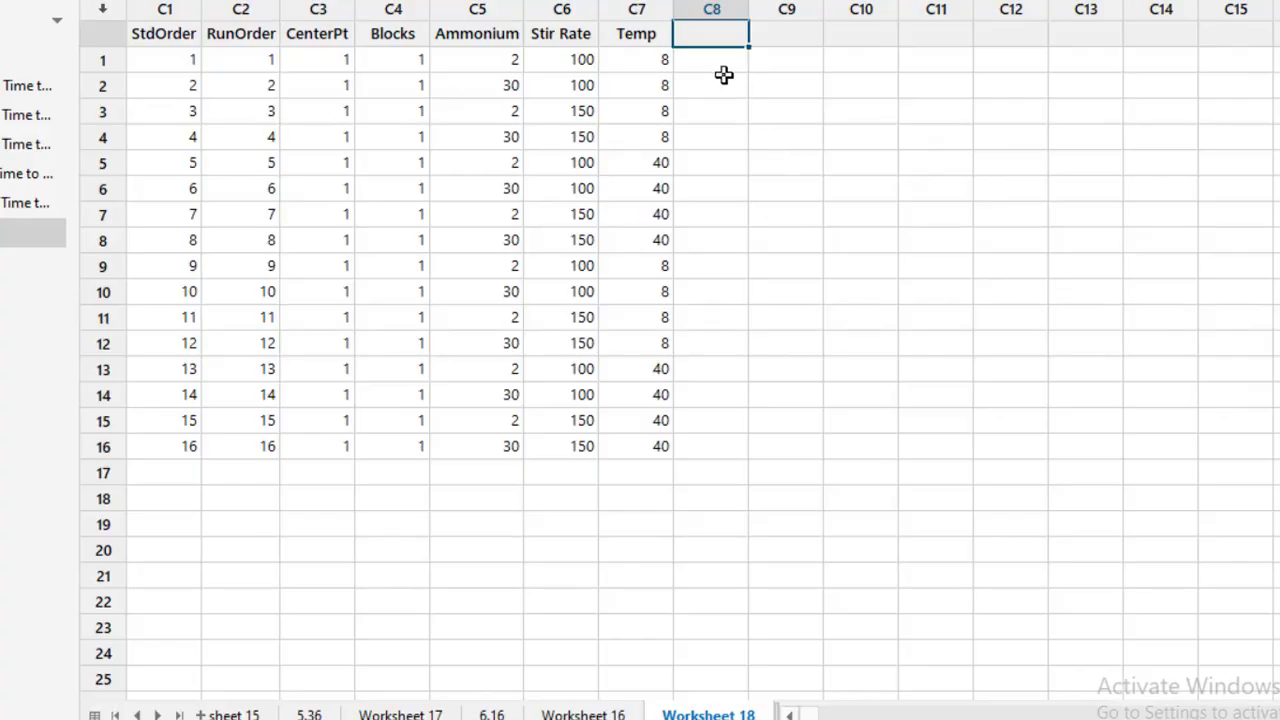
type("Density")
key("Tab")
type("Surfa")
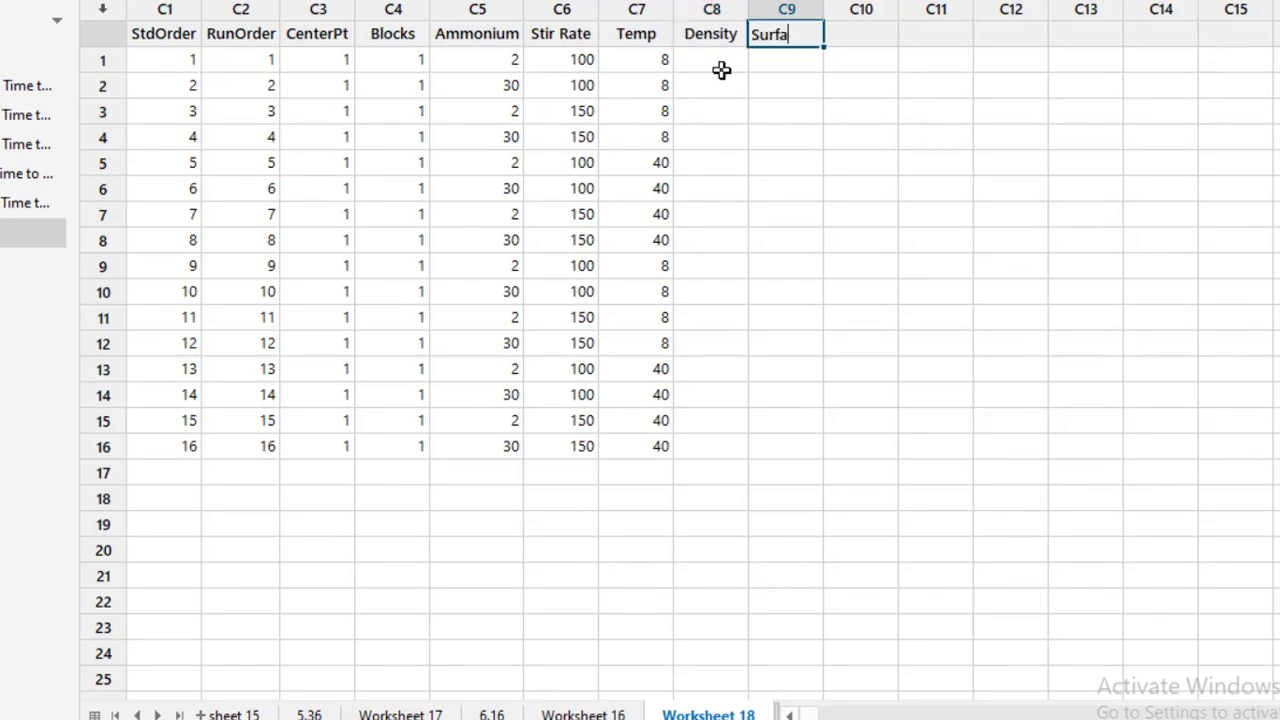
type("ce Area")
Finish the Surface Area column name and enter 14.68 as the first Density value.
left_click(846, 166)
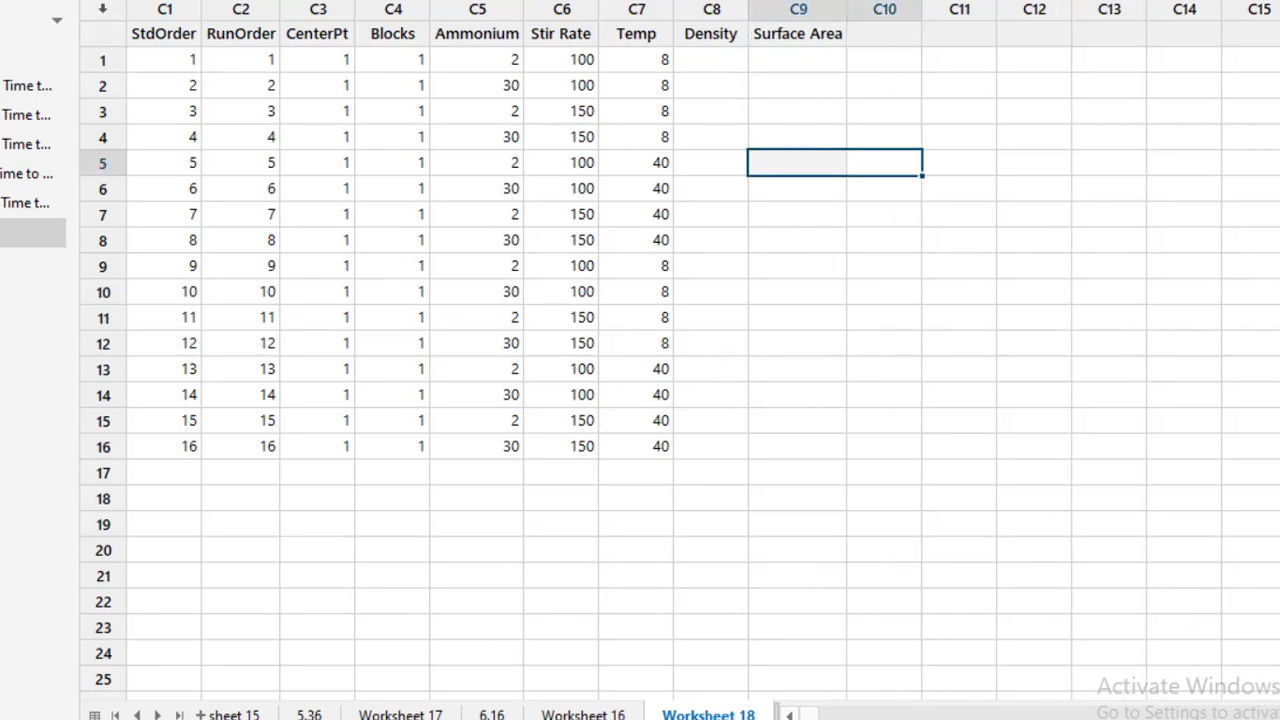
key("alt+Tab")
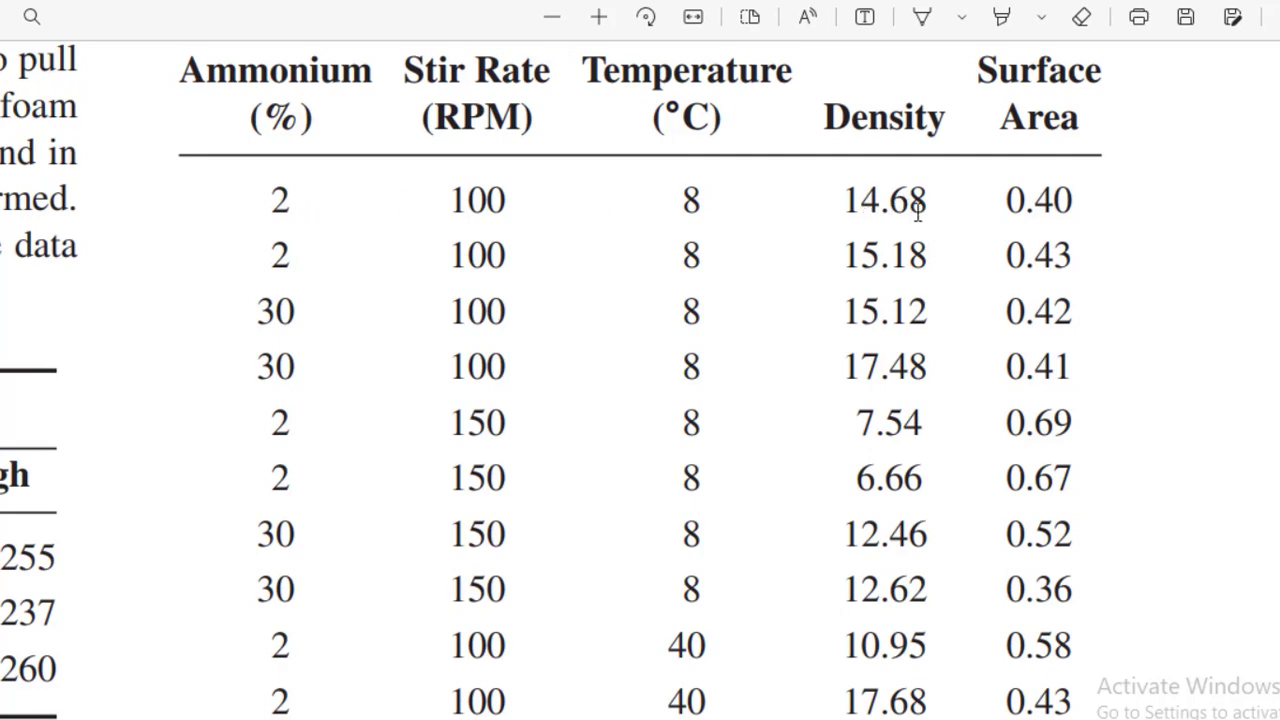
key("alt+Tab")
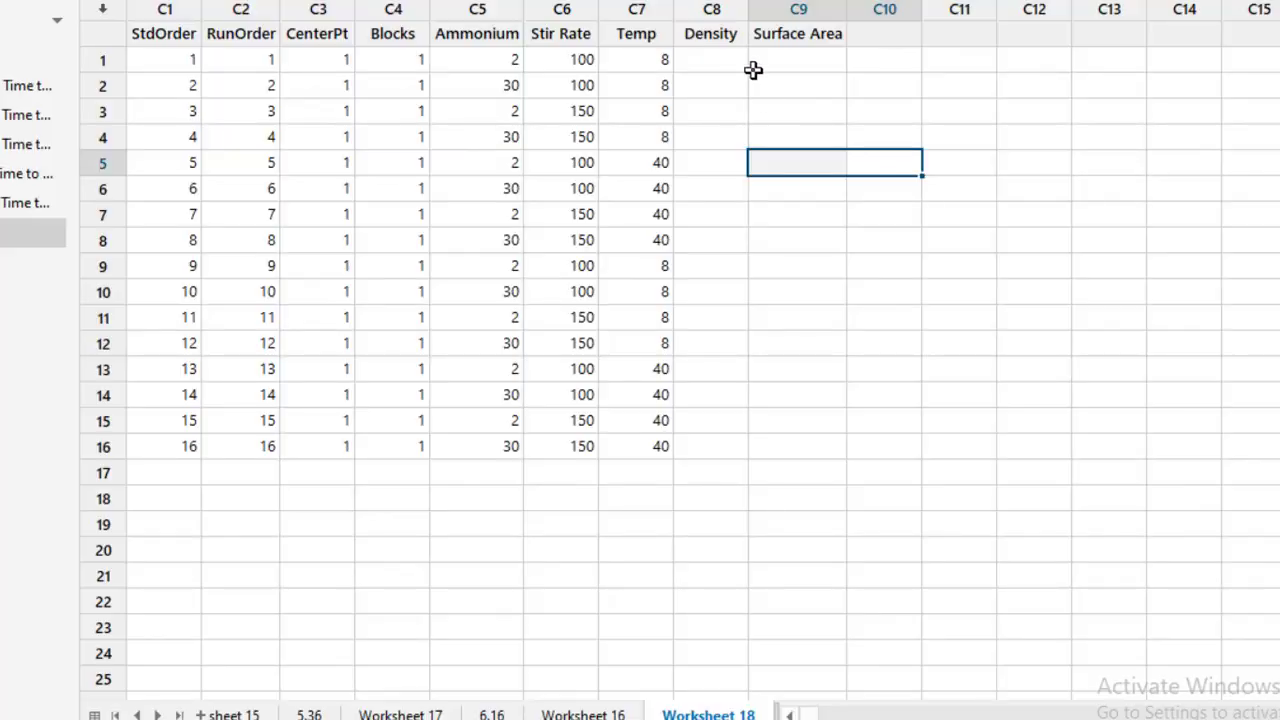
left_click(727, 60)
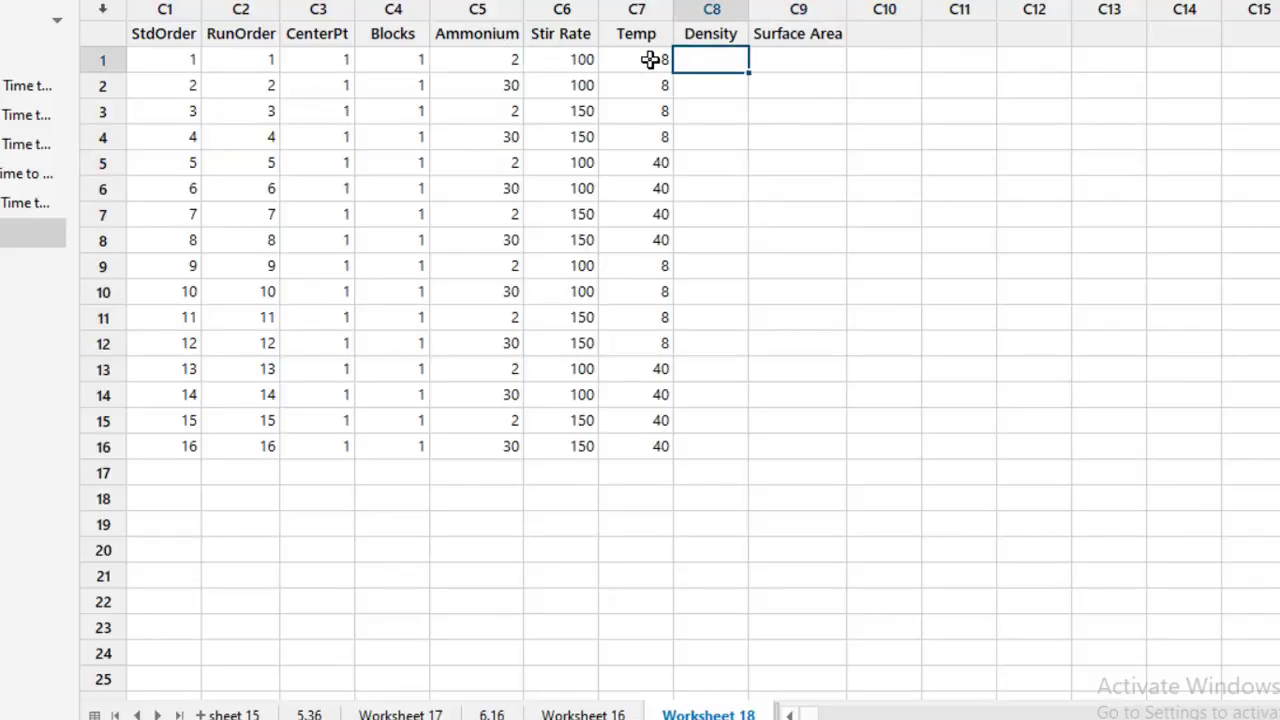
type("14.68")
key("alt+Tab")
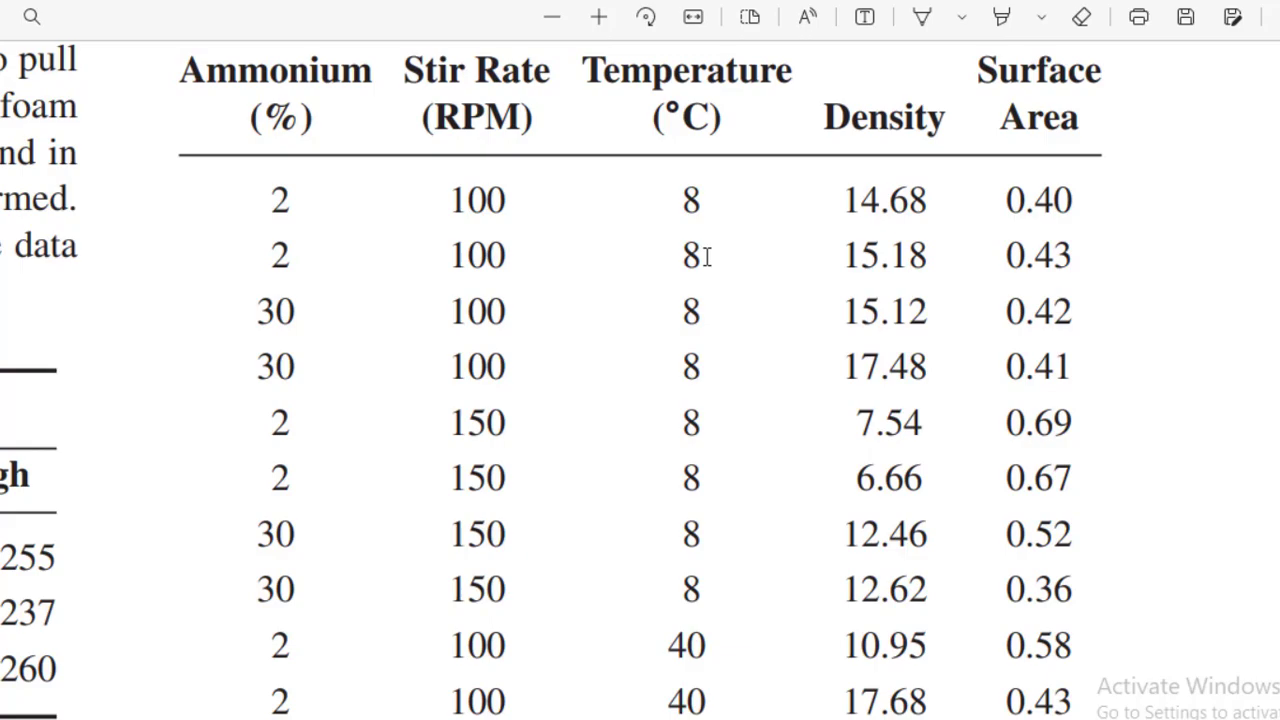
key("alt+Tab")
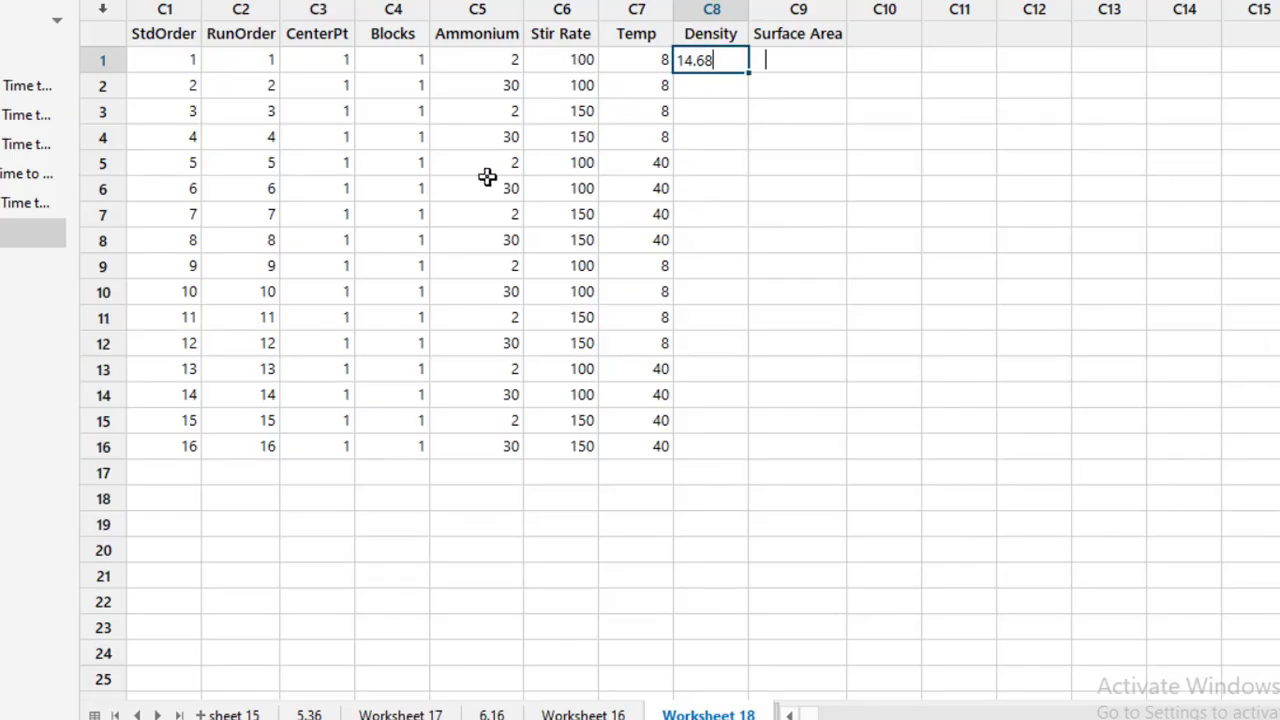
left_click(148, 248)
Match rows 9 and 2 against the textbook table and enter their Density values.
left_click(650, 242)
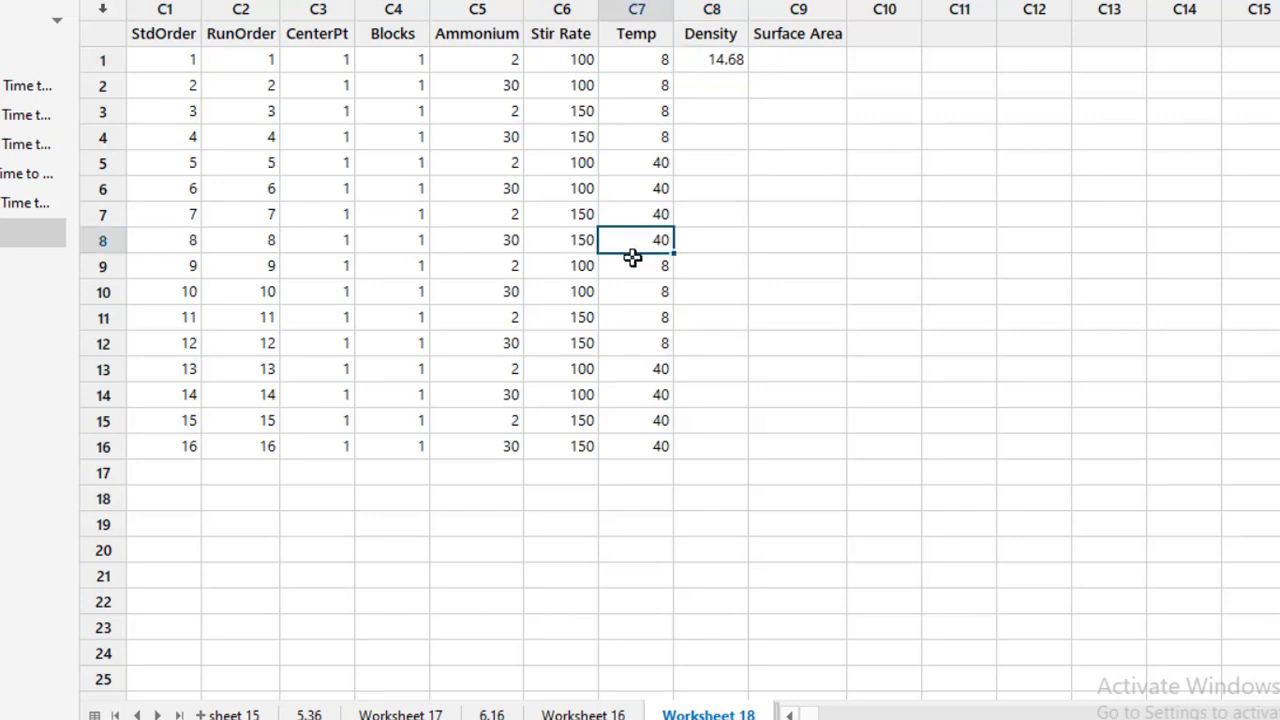
left_click(506, 268)
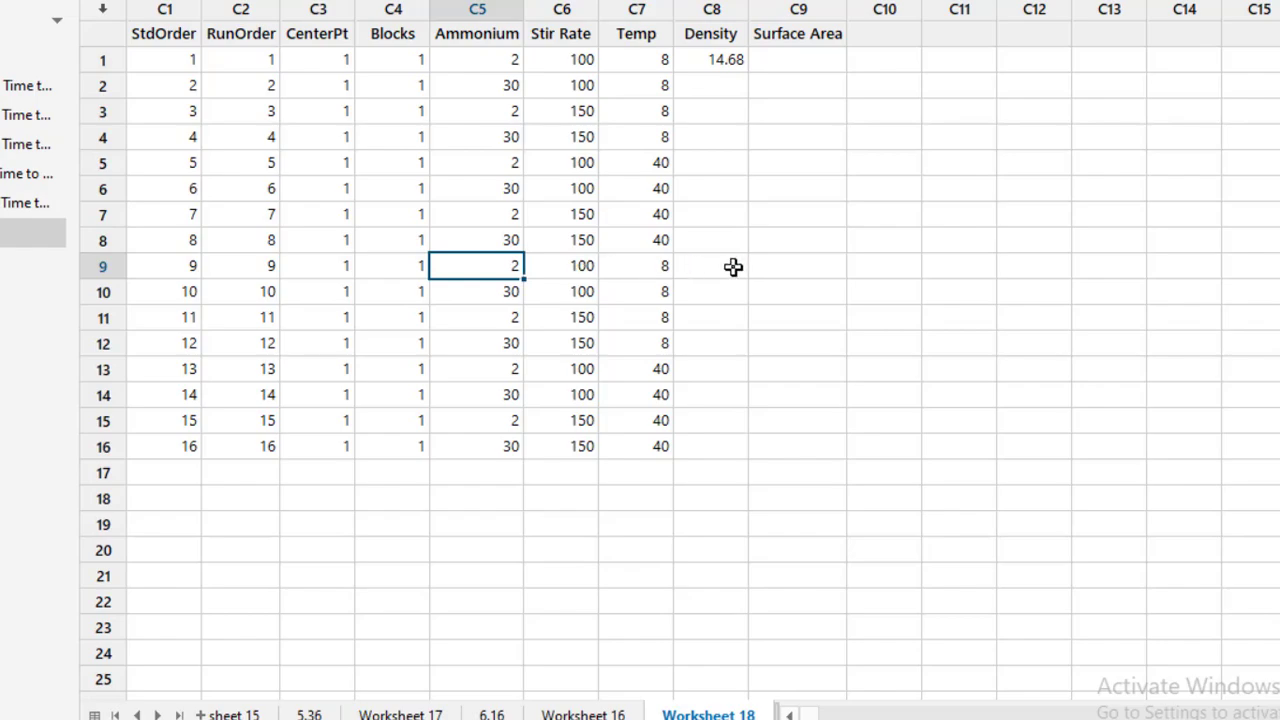
key("alt+Tab")
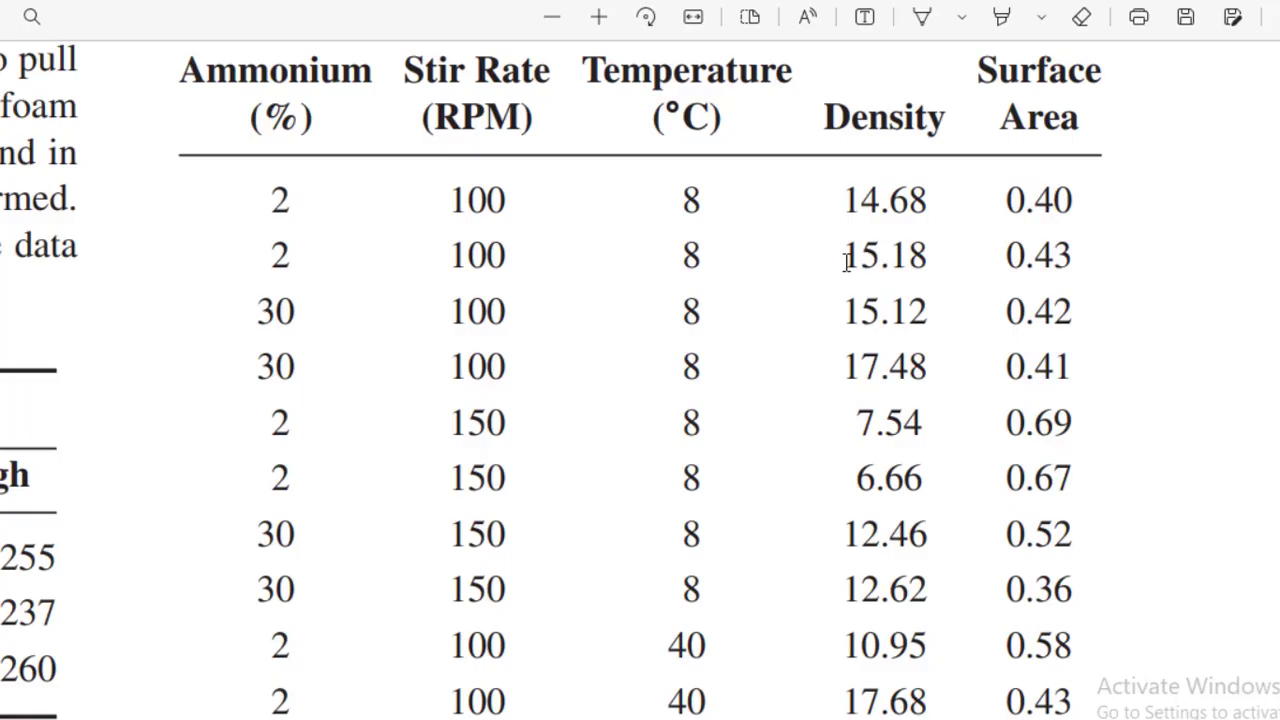
key("alt+Tab")
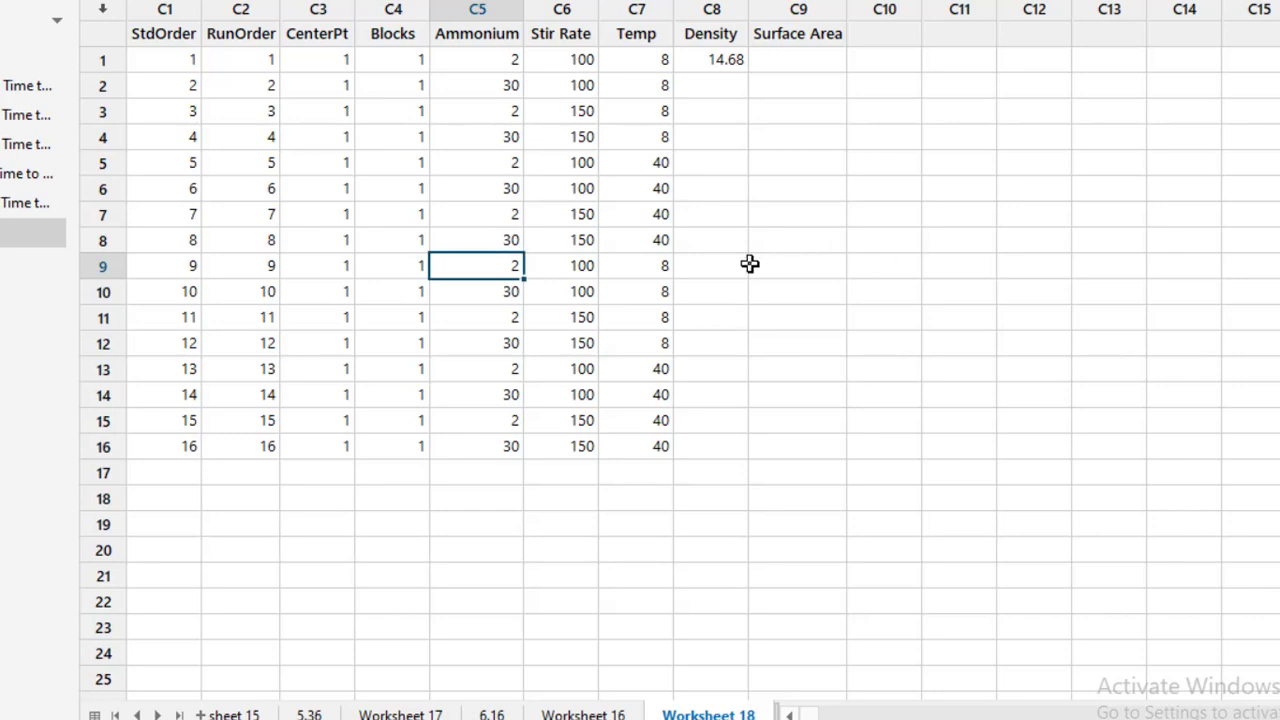
left_click(716, 265)
type("15.18")
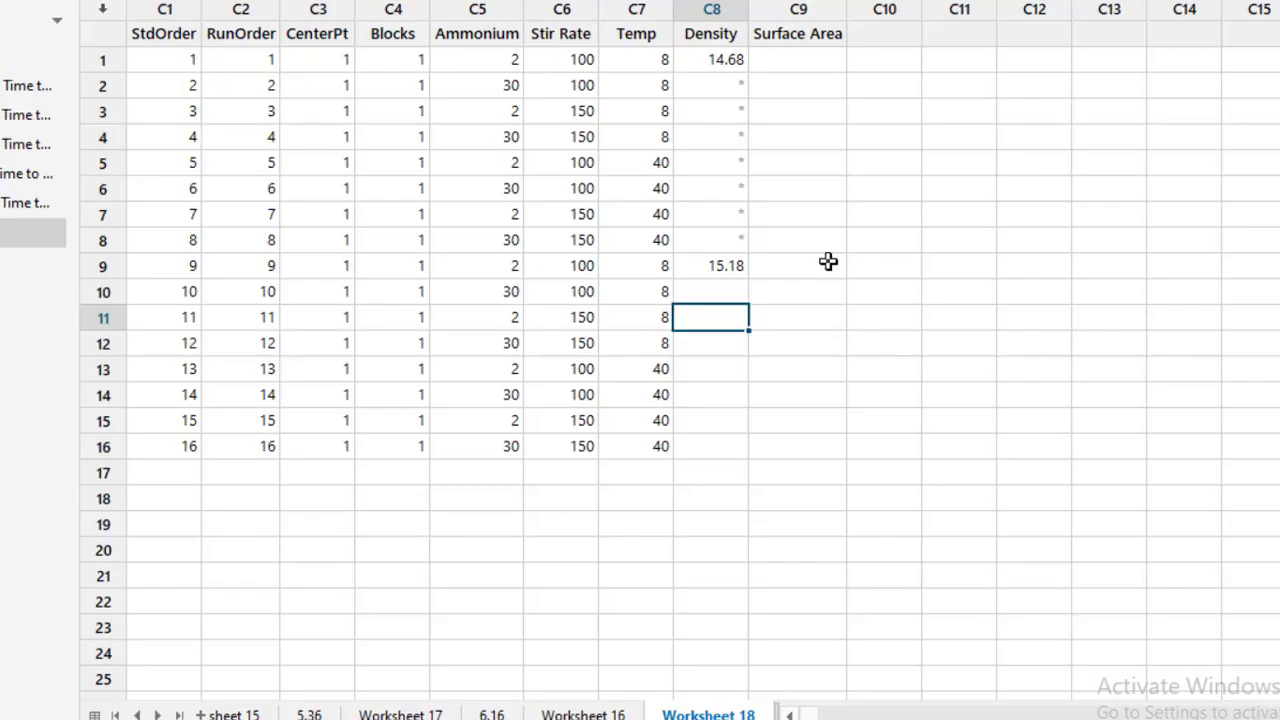
key("alt+Tab")
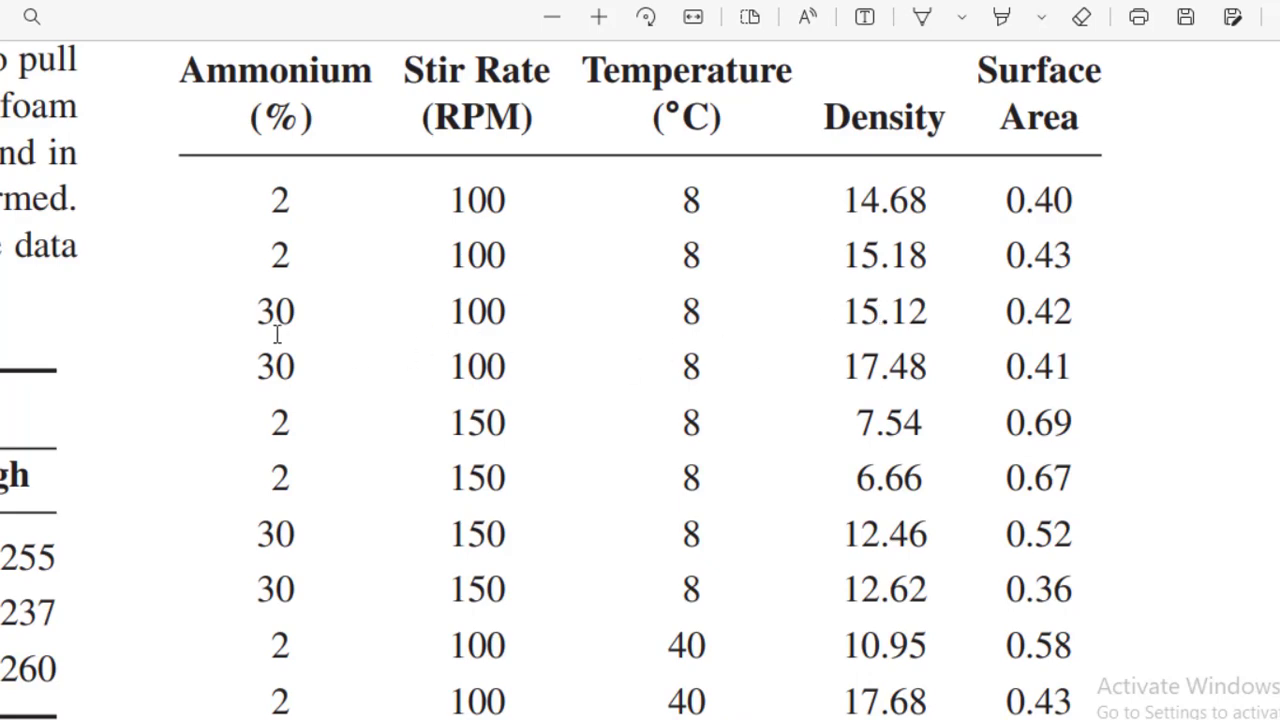
key("alt+Tab")
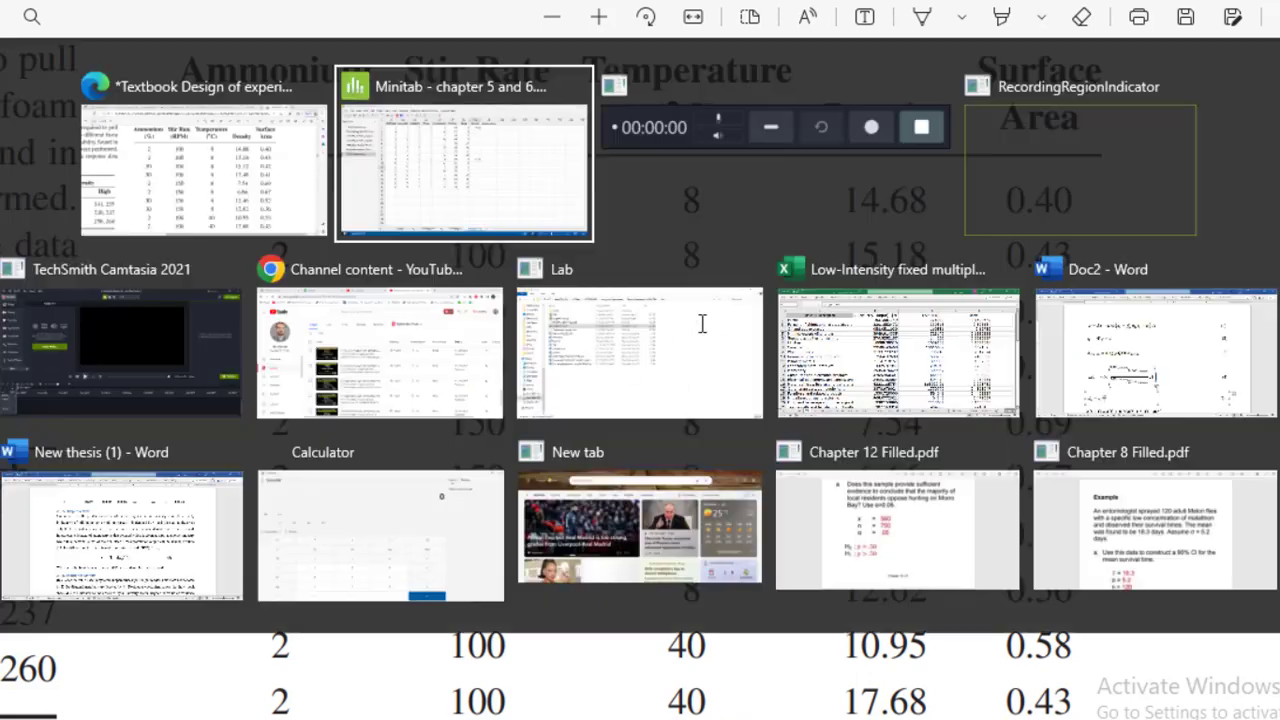
left_click(487, 86)
key("Right")
key("Right")
key("Right")
key("alt+Tab")
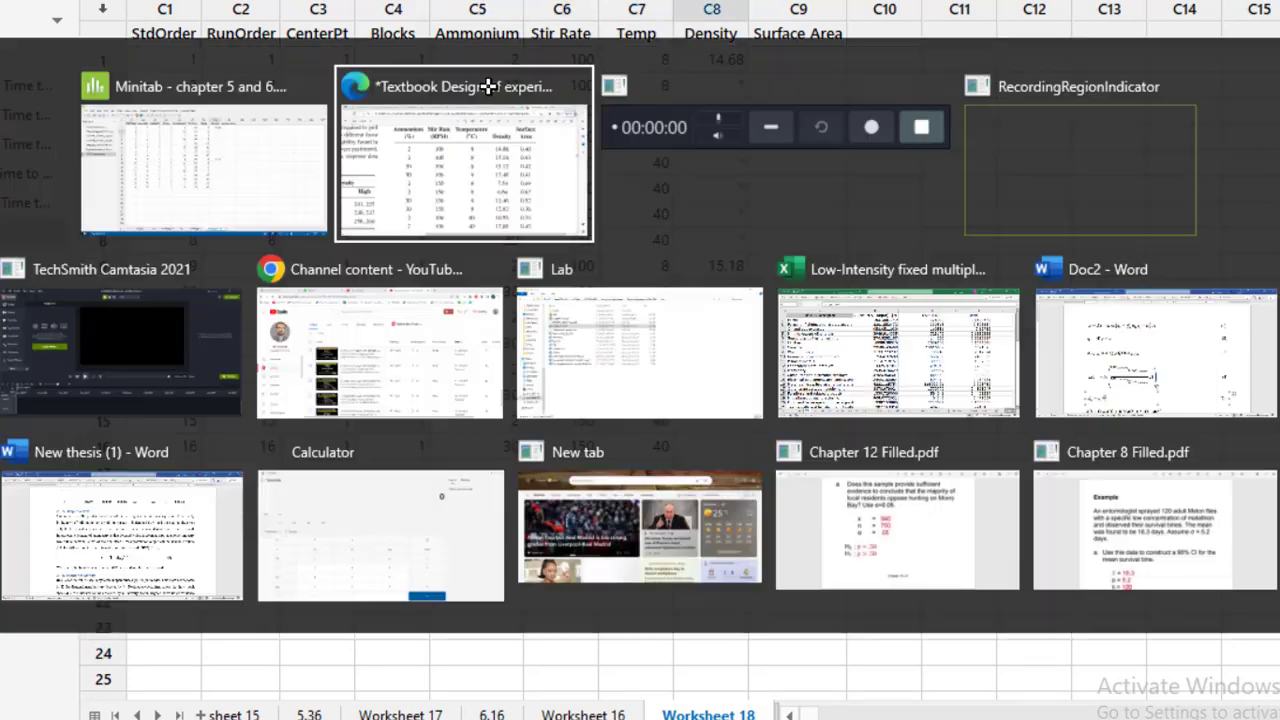
key("alt+Tab")
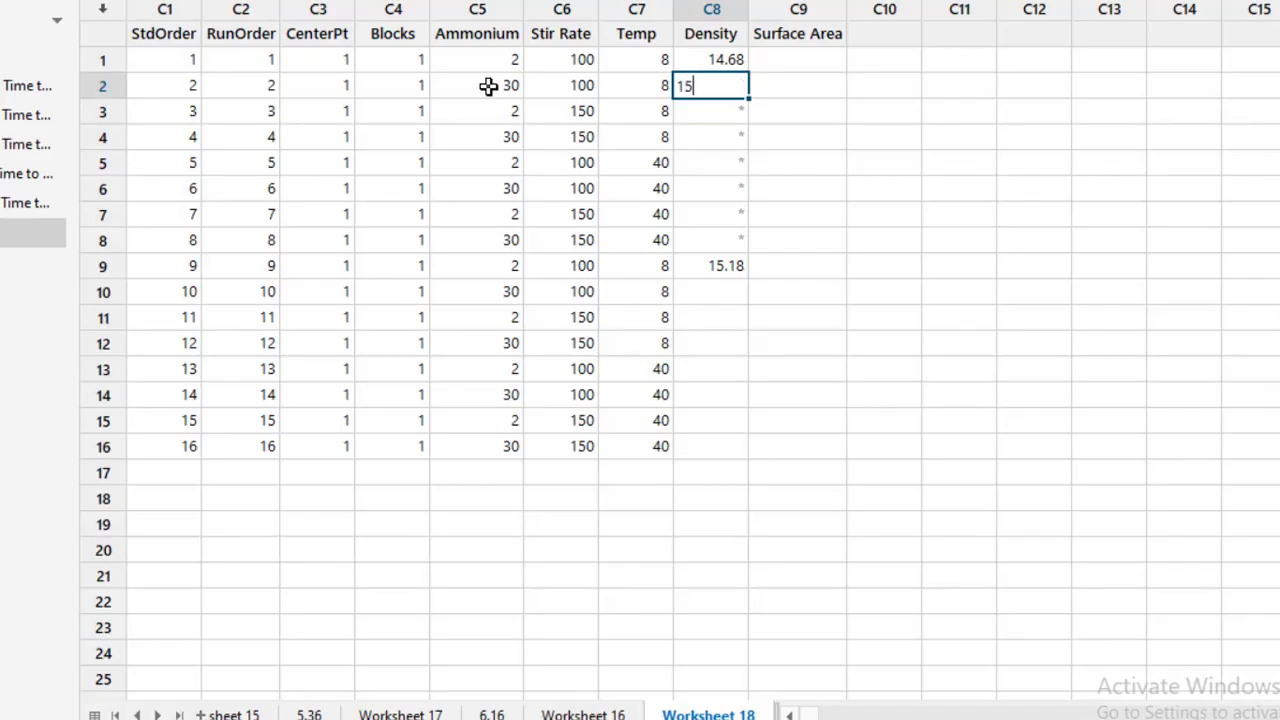
key("Return")
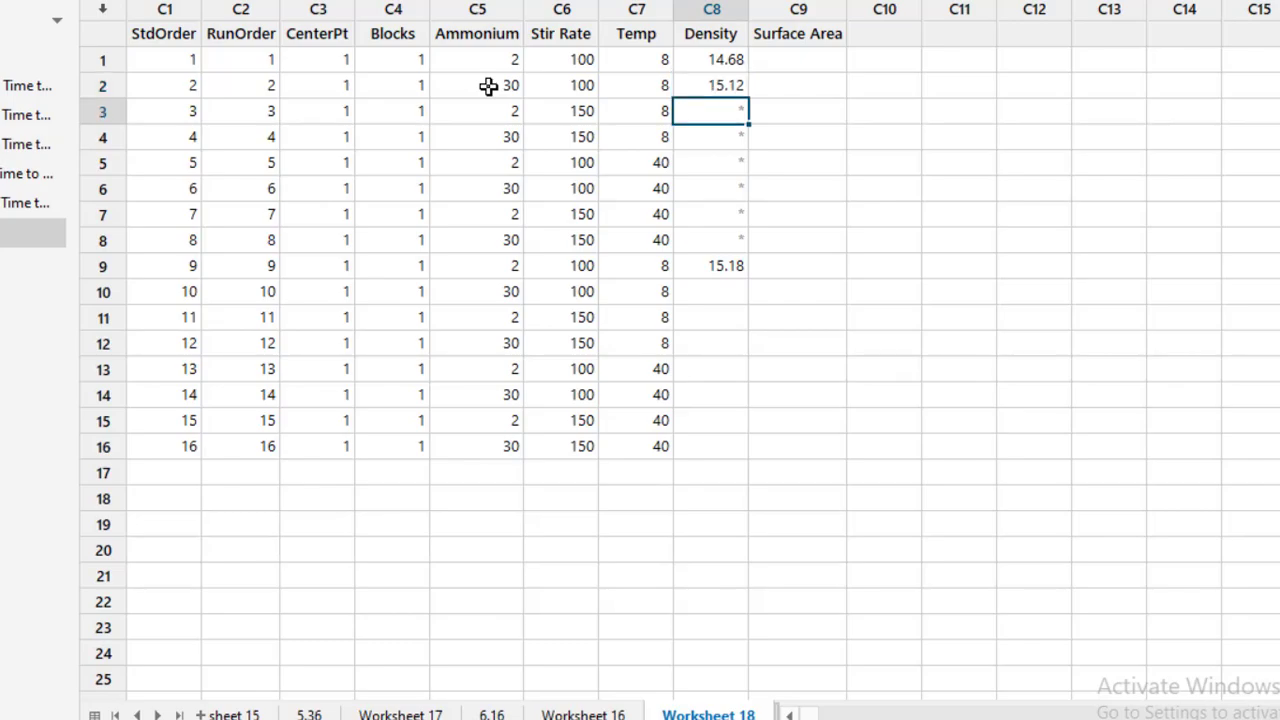
Check row 10's factor levels against the textbook, then switch to the completed 5.36 worksheet.
key("alt+Tab")
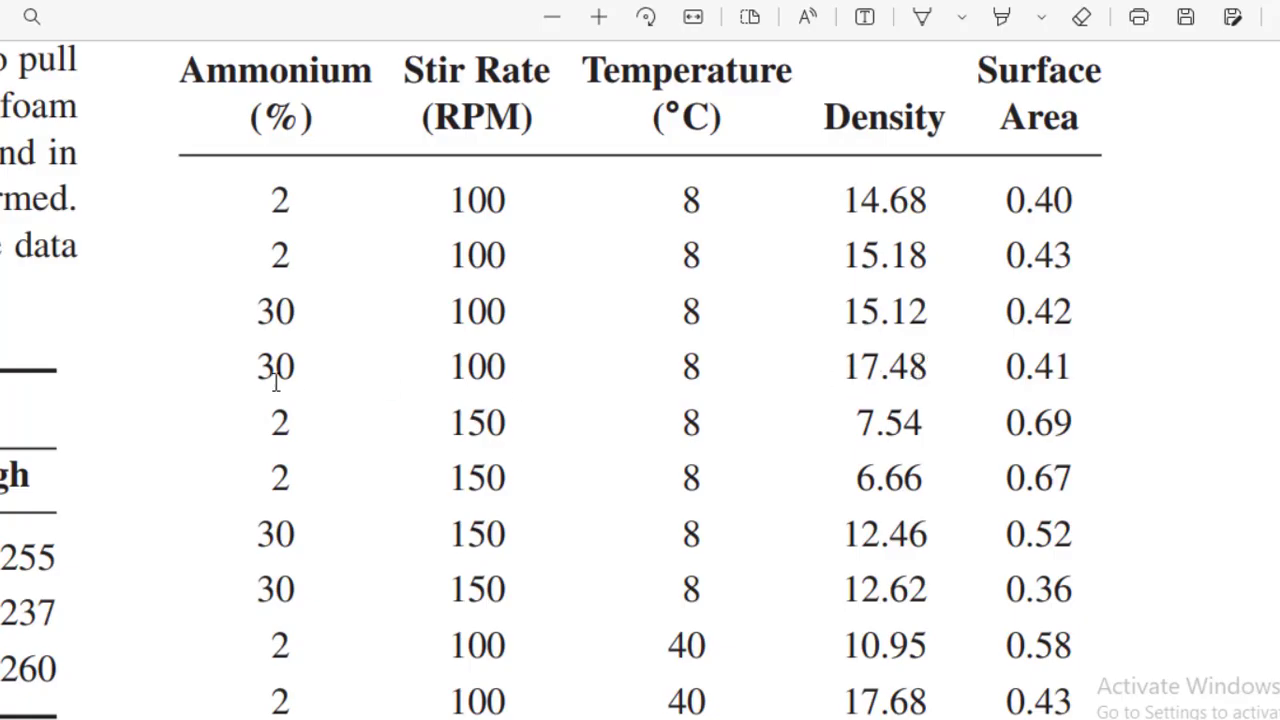
key("alt+Tab")
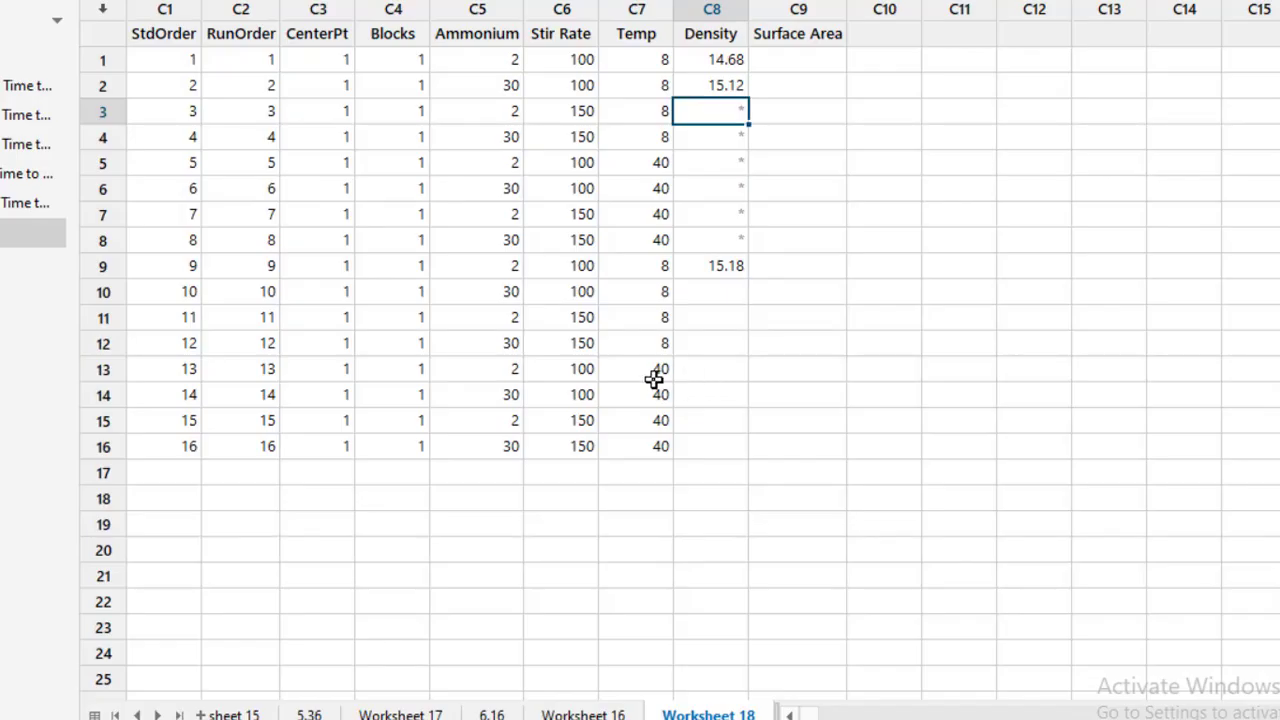
left_click(125, 289)
key("Right")
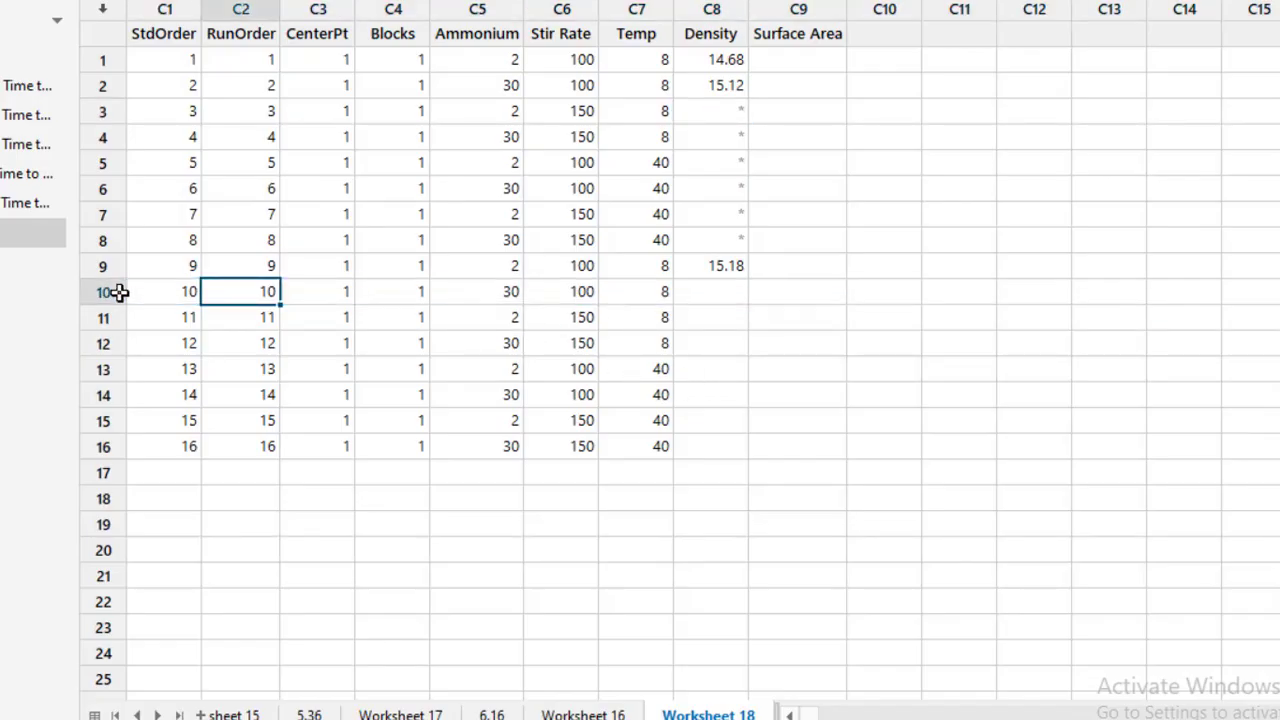
key("Right")
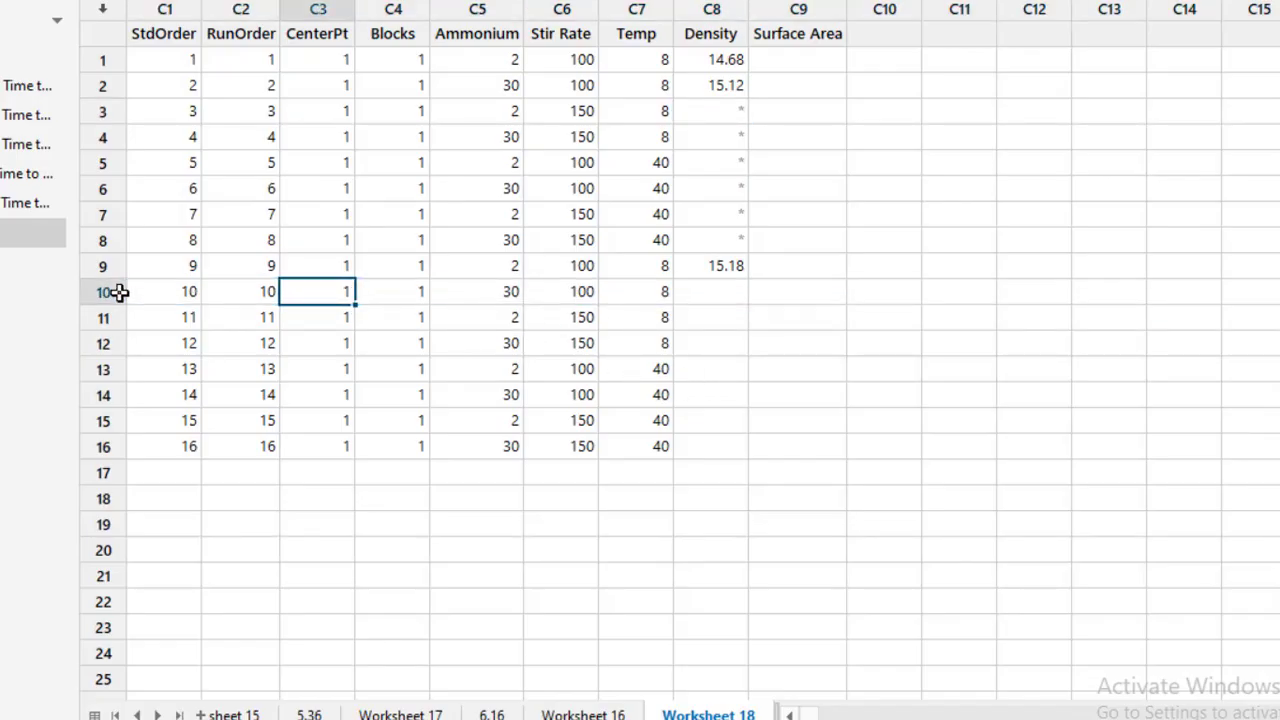
left_click(716, 300)
key("alt+Tab")
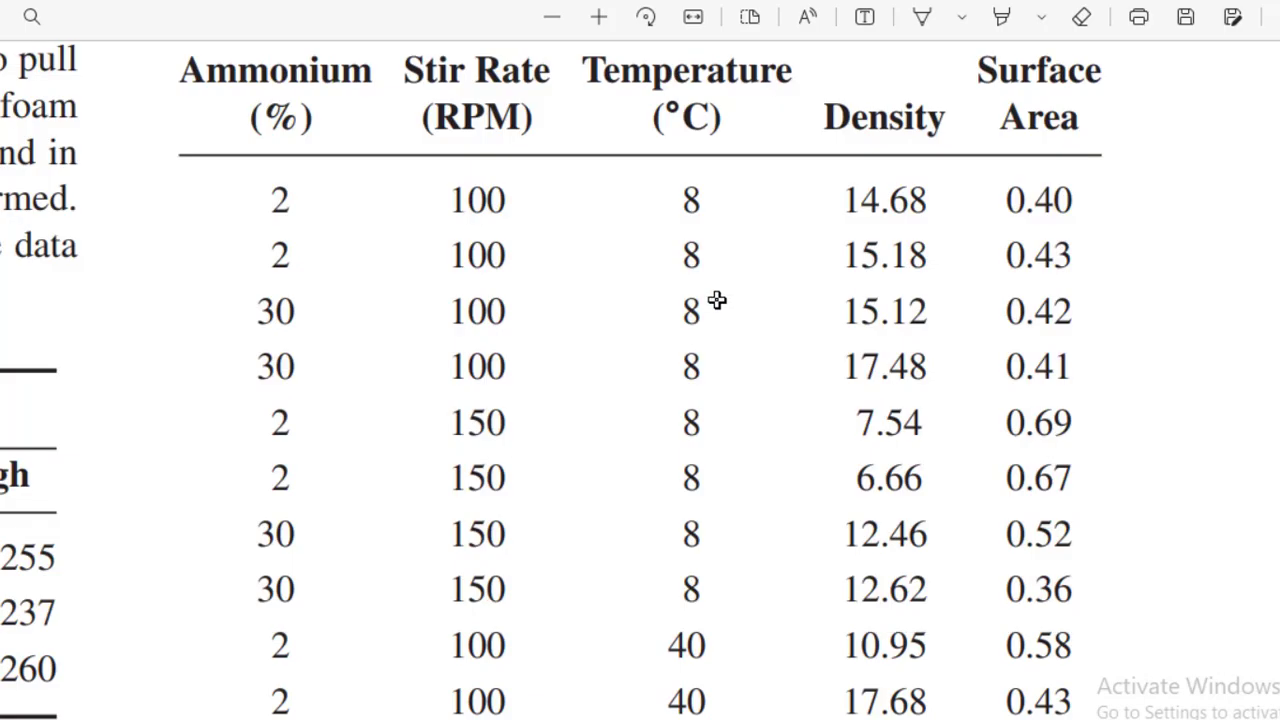
key("alt+Tab")
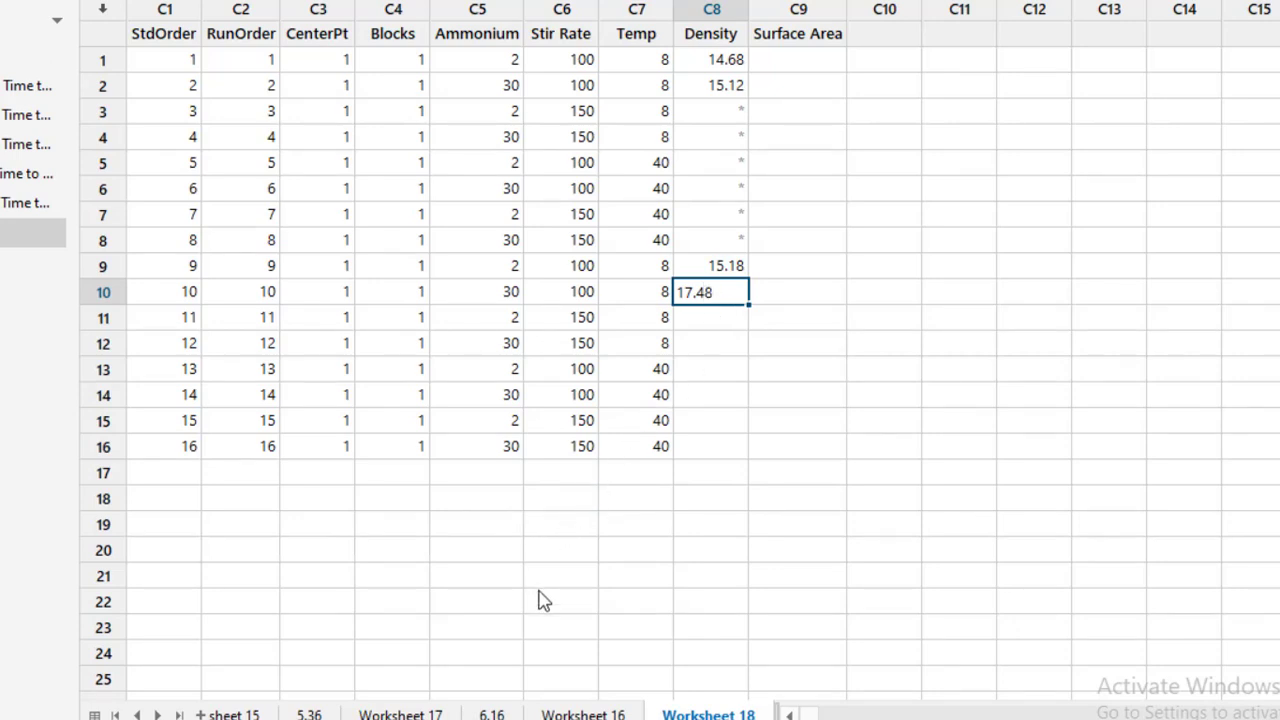
key("ctrl+Tab")
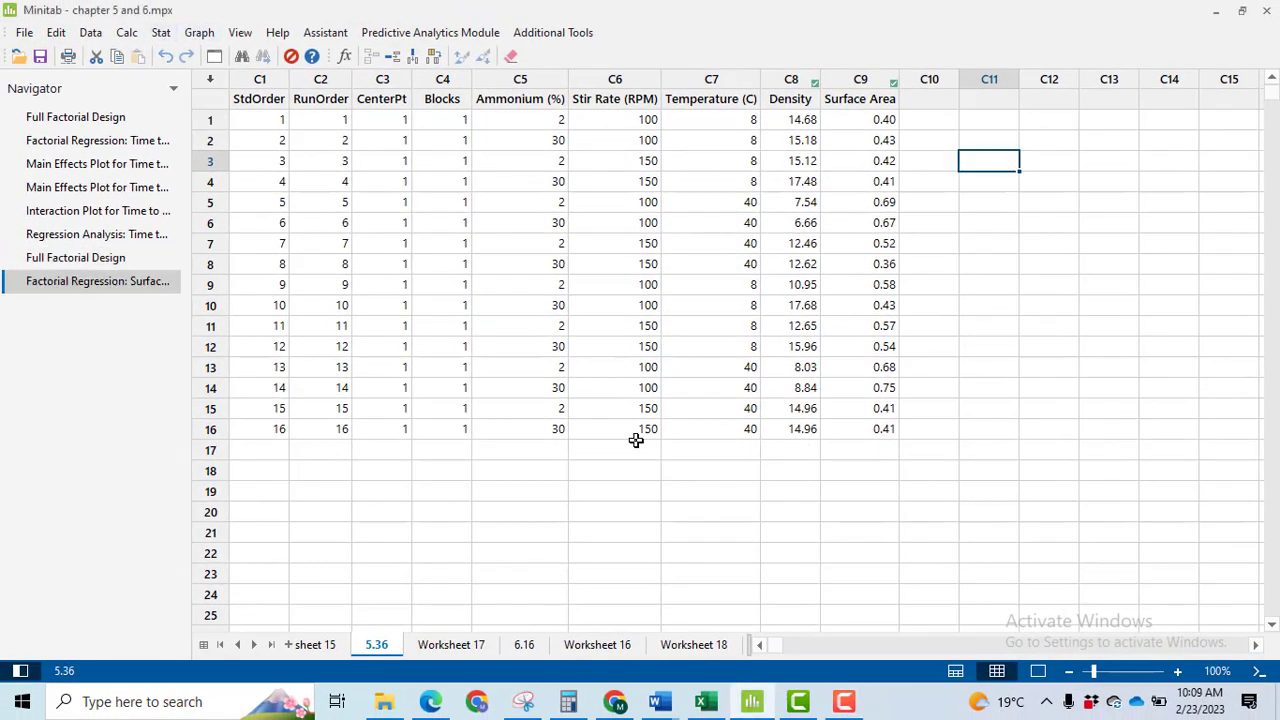
Start a factorial design analysis with Density as the only response.
left_click(161, 32)
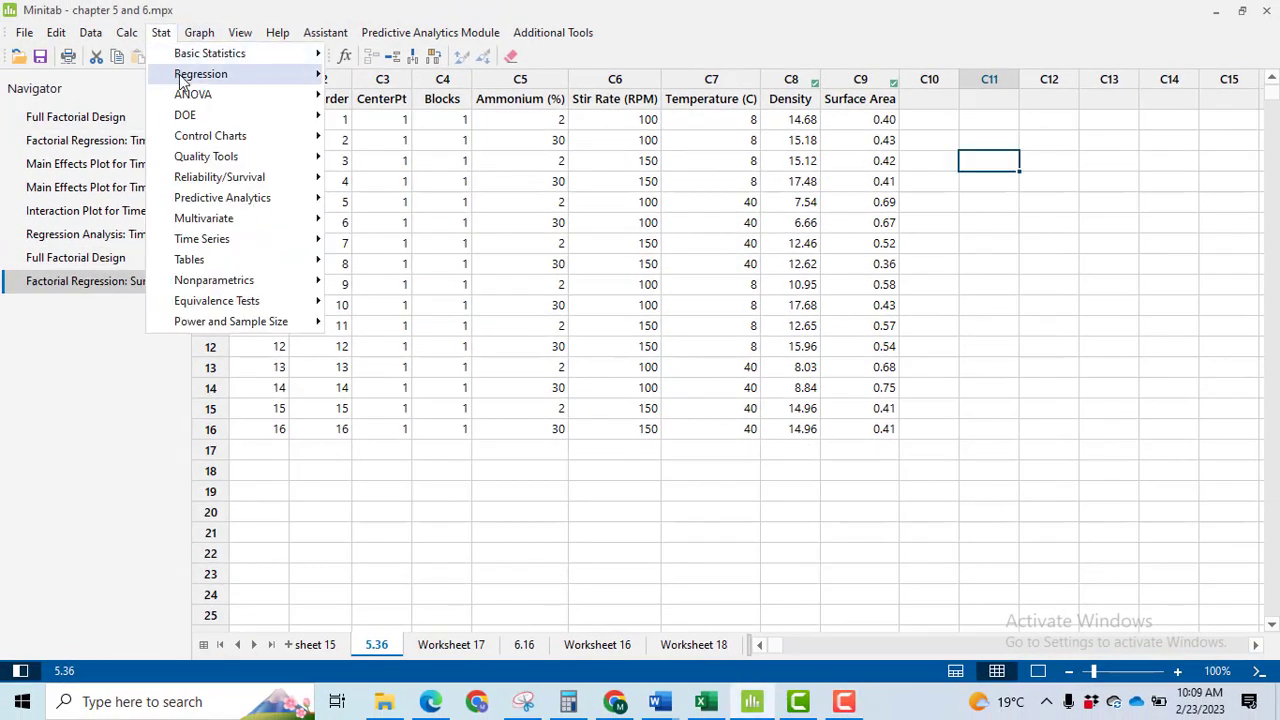
mouse_move(222, 118)
mouse_move(374, 134)
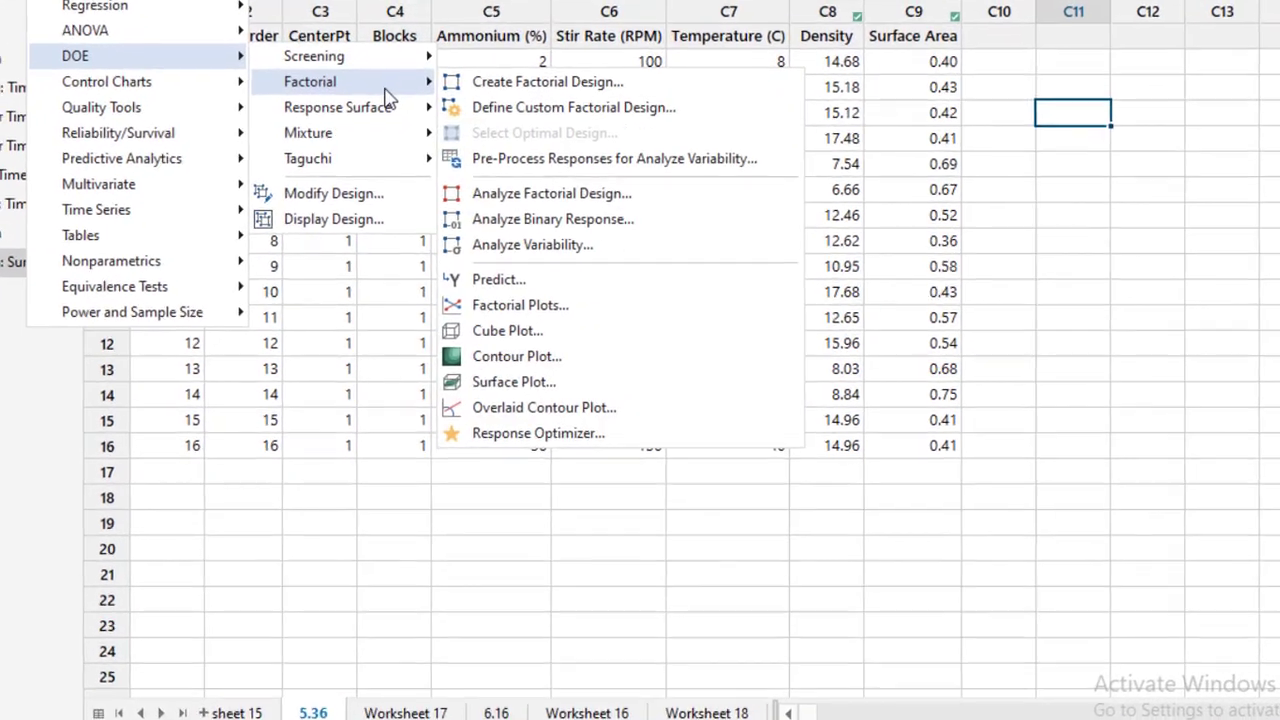
left_click(537, 194)
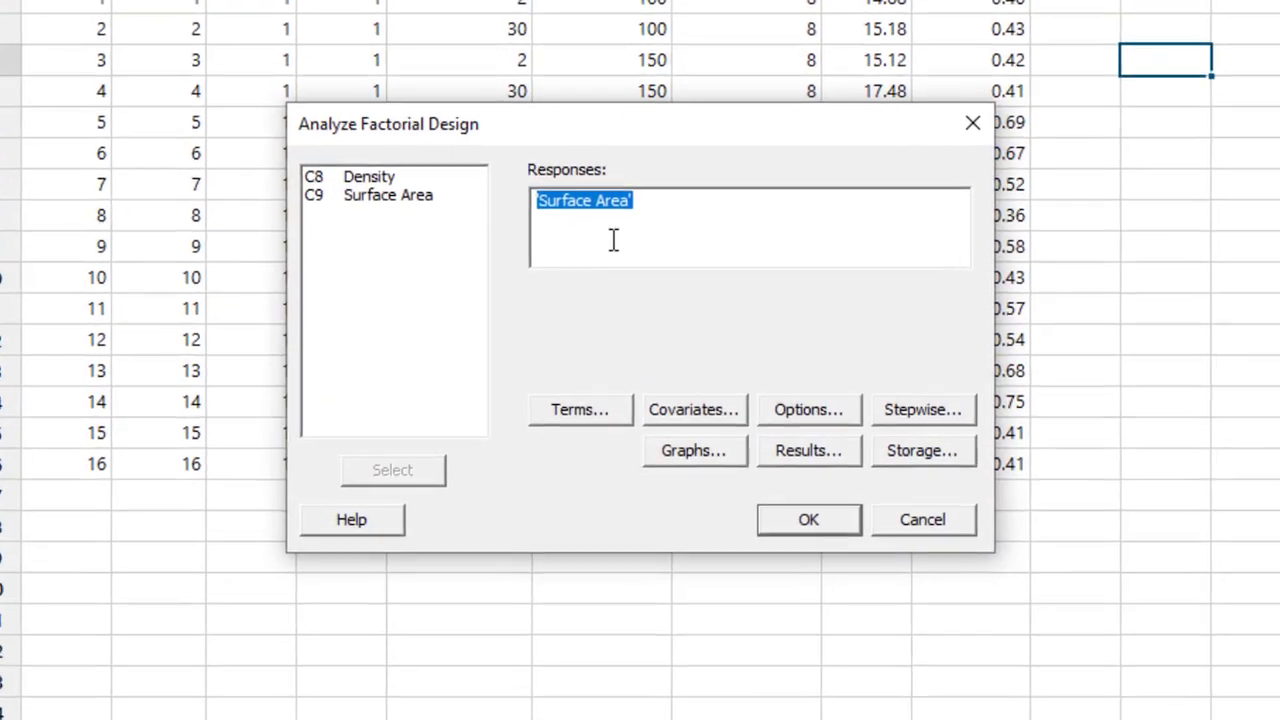
key("Delete")
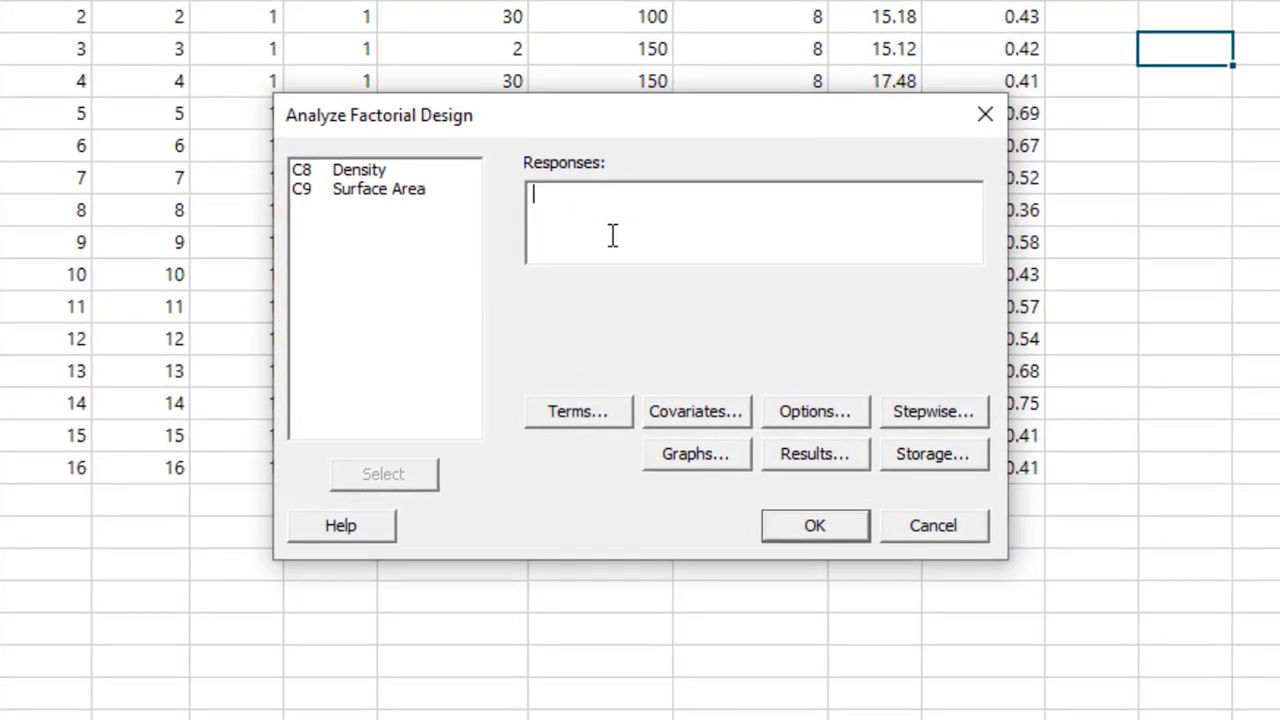
double_click(366, 172)
Request expanded result tables and a four-in-one residual plot, then run the analysis.
left_click(809, 456)
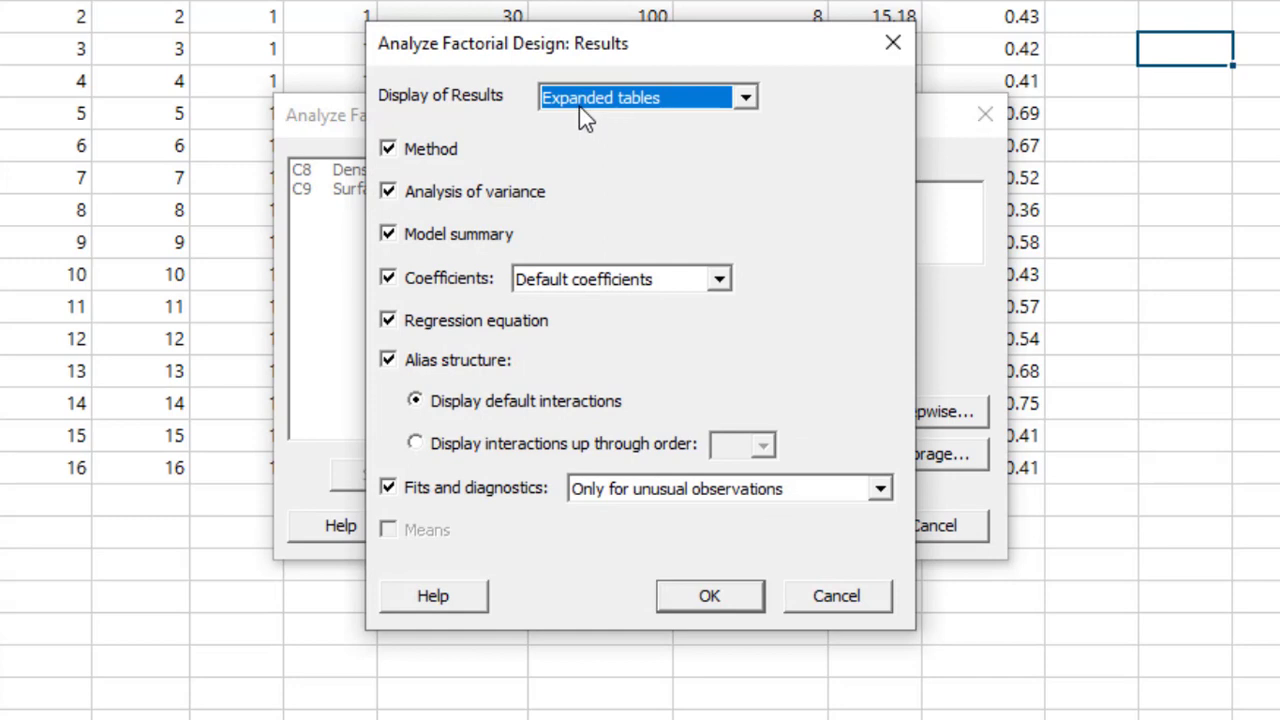
left_click(745, 99)
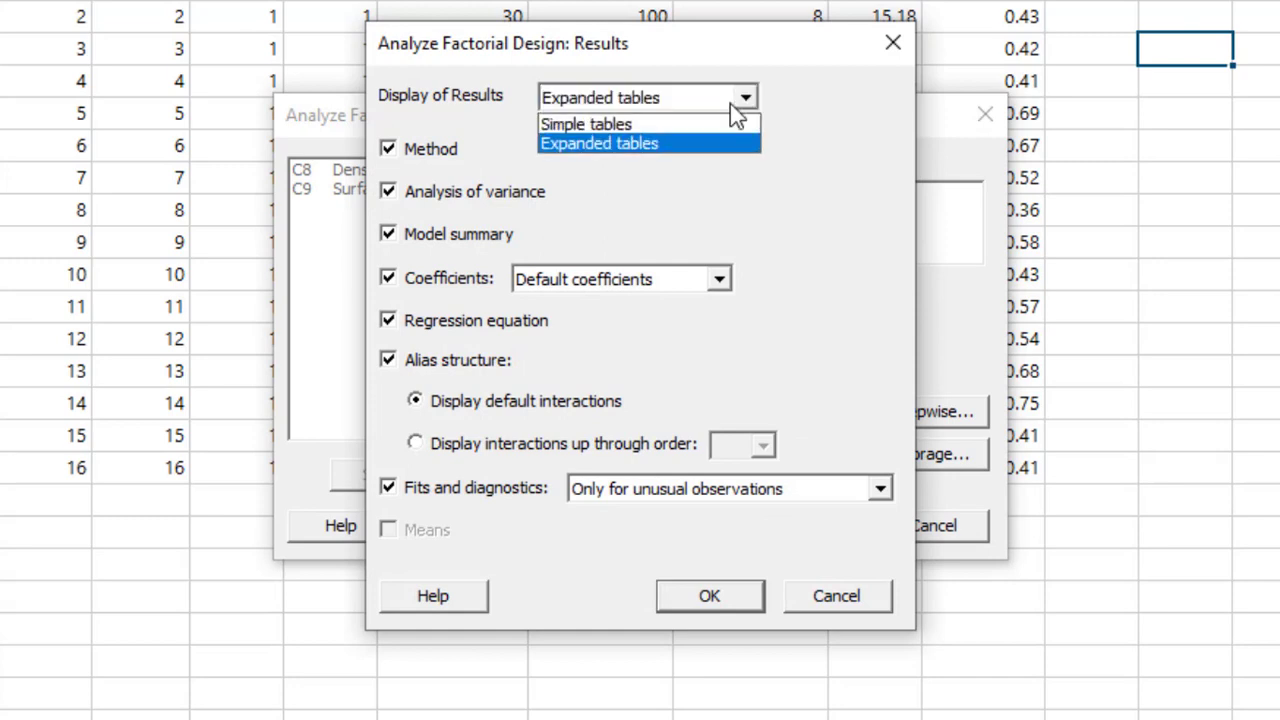
left_click(809, 258)
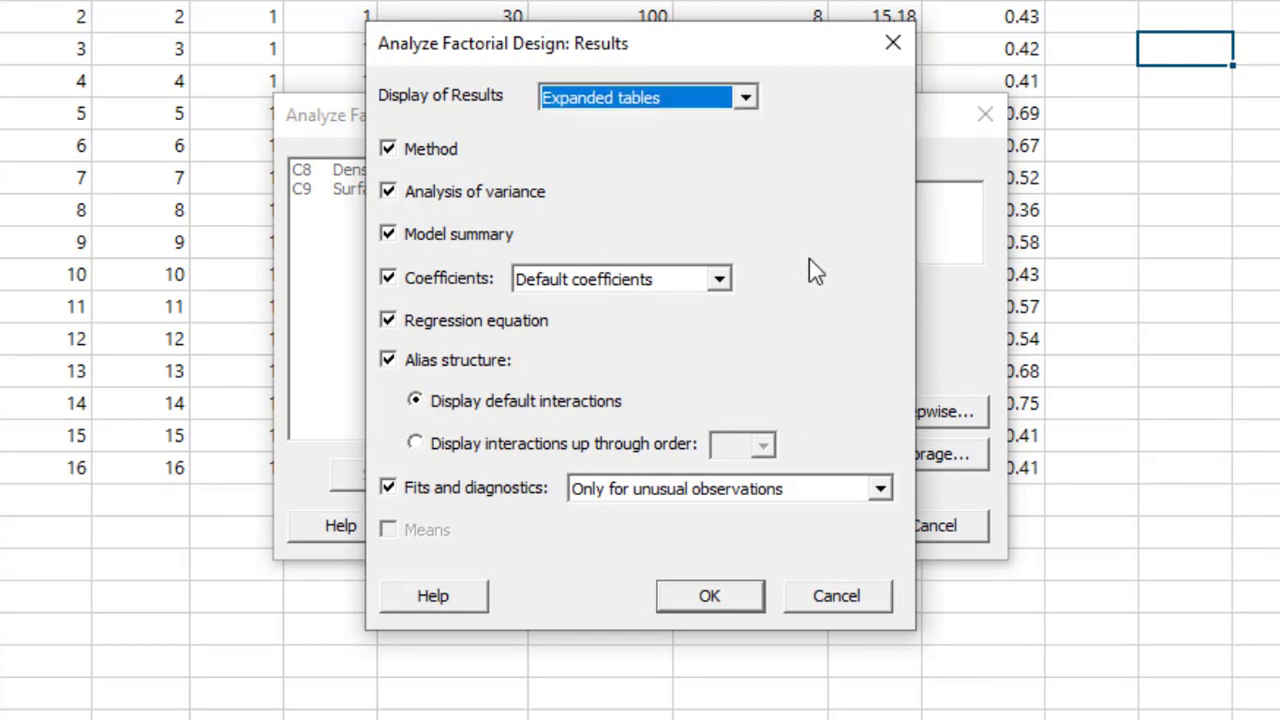
left_click(724, 595)
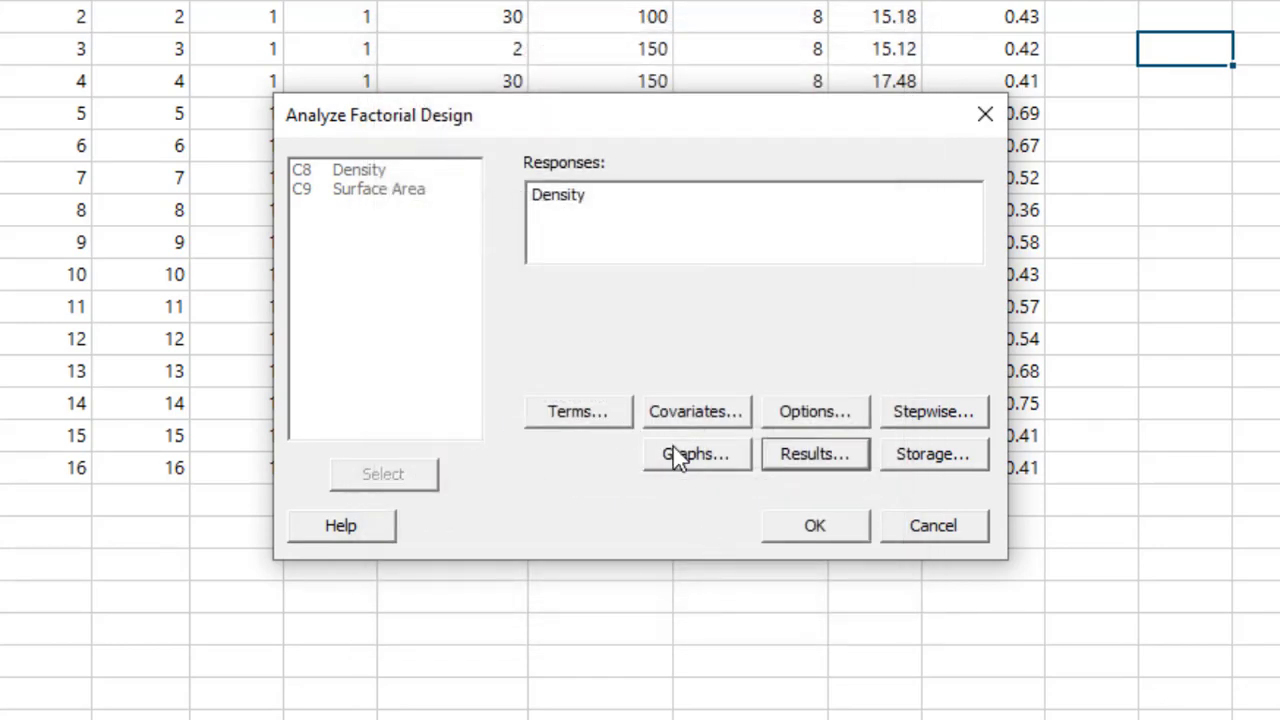
left_click(686, 459)
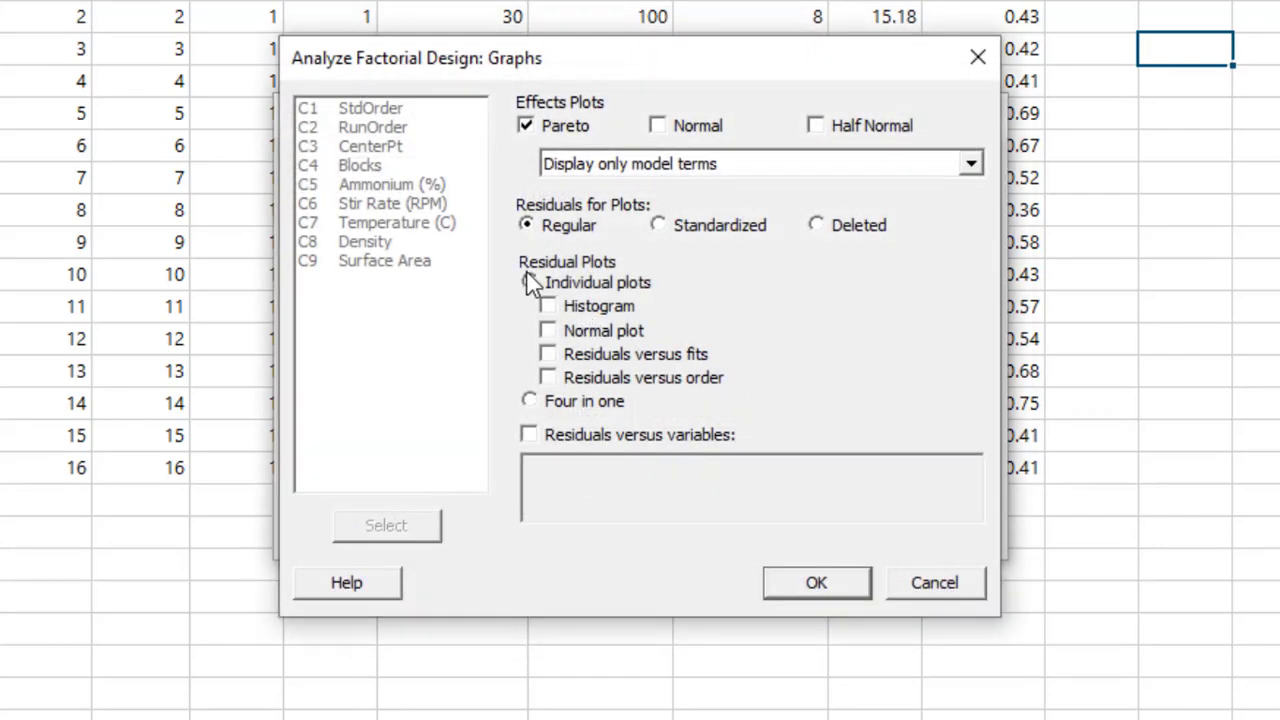
left_click(530, 401)
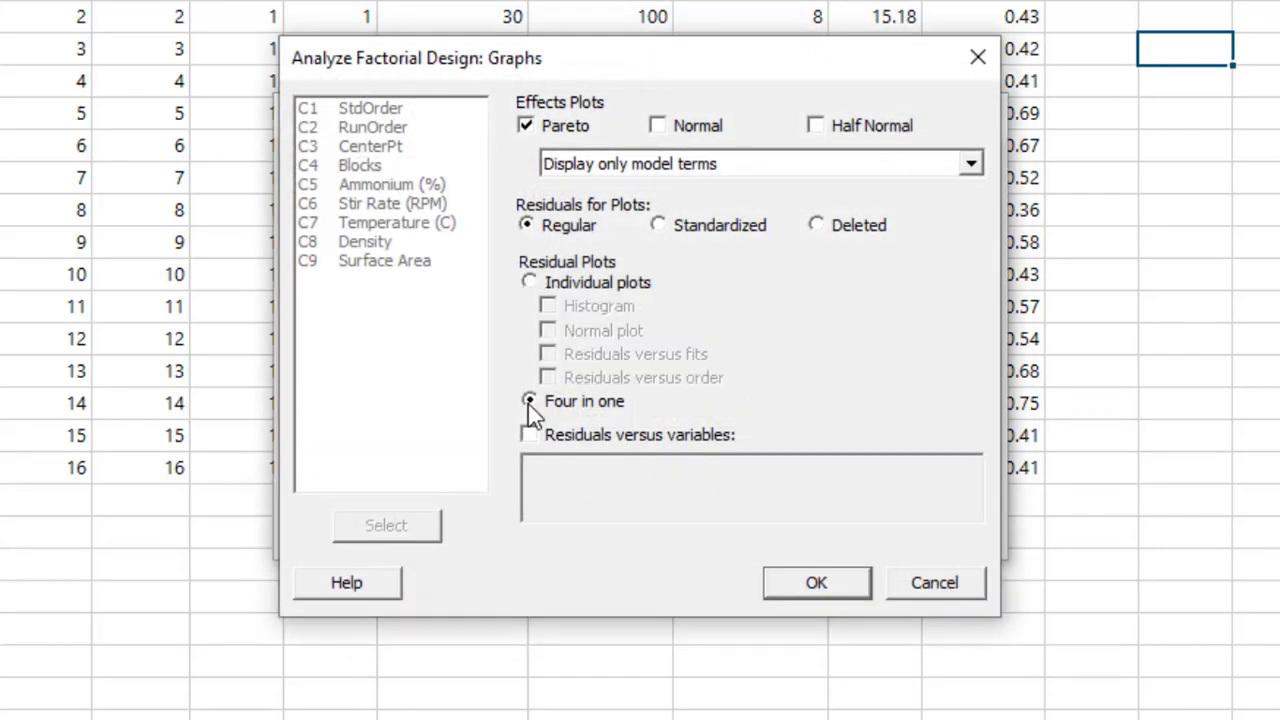
left_click(808, 580)
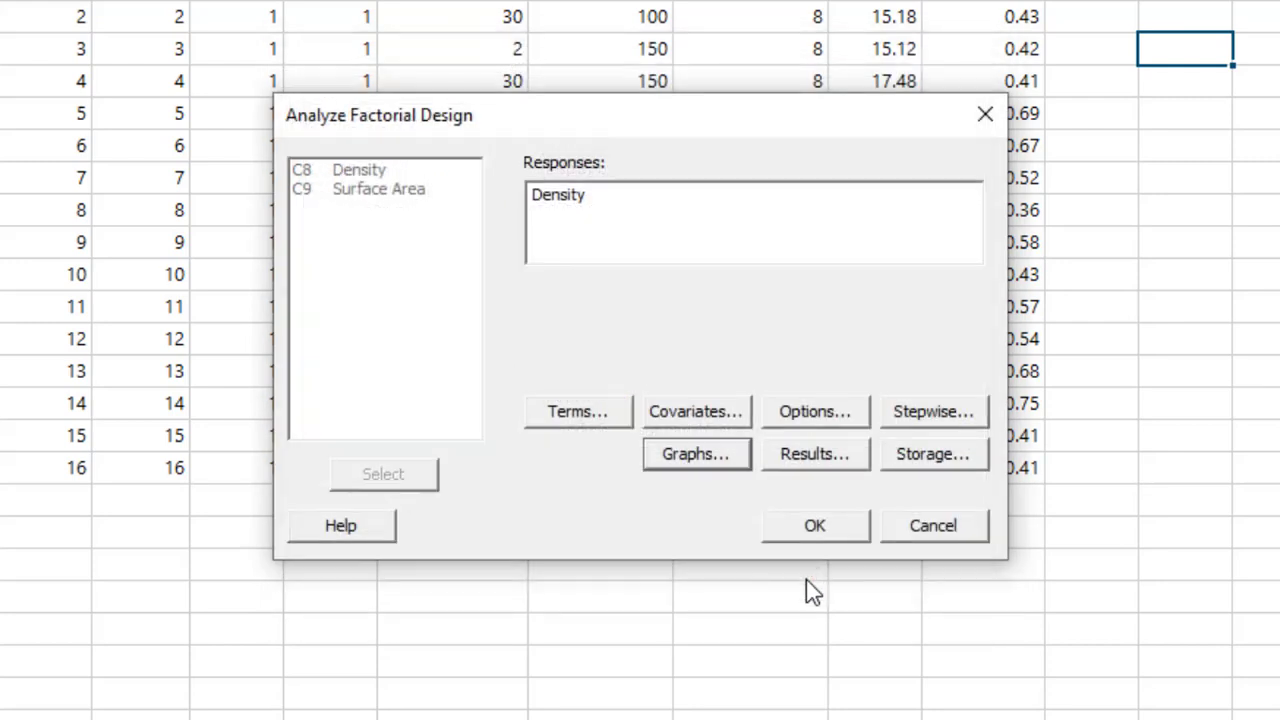
left_click(840, 531)
Show output only and scroll down to the Density residual plots.
left_click(1038, 671)
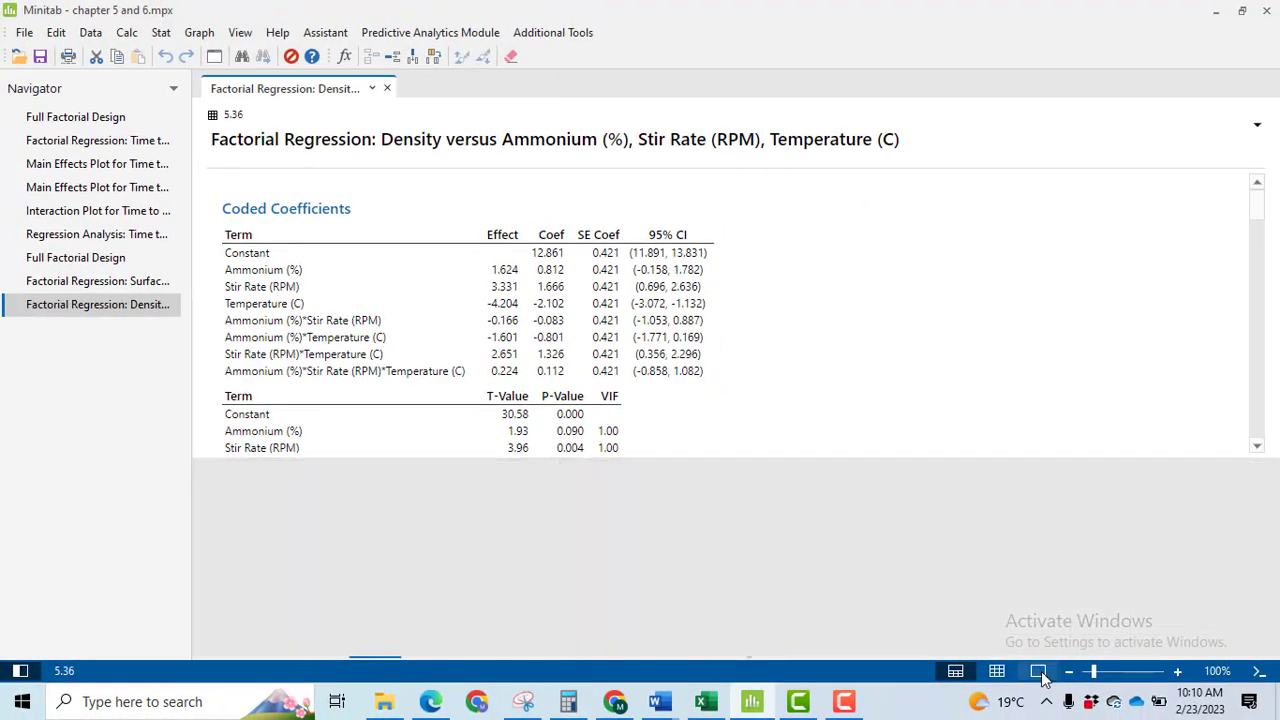
left_click_drag(1258, 238, 1237, 623)
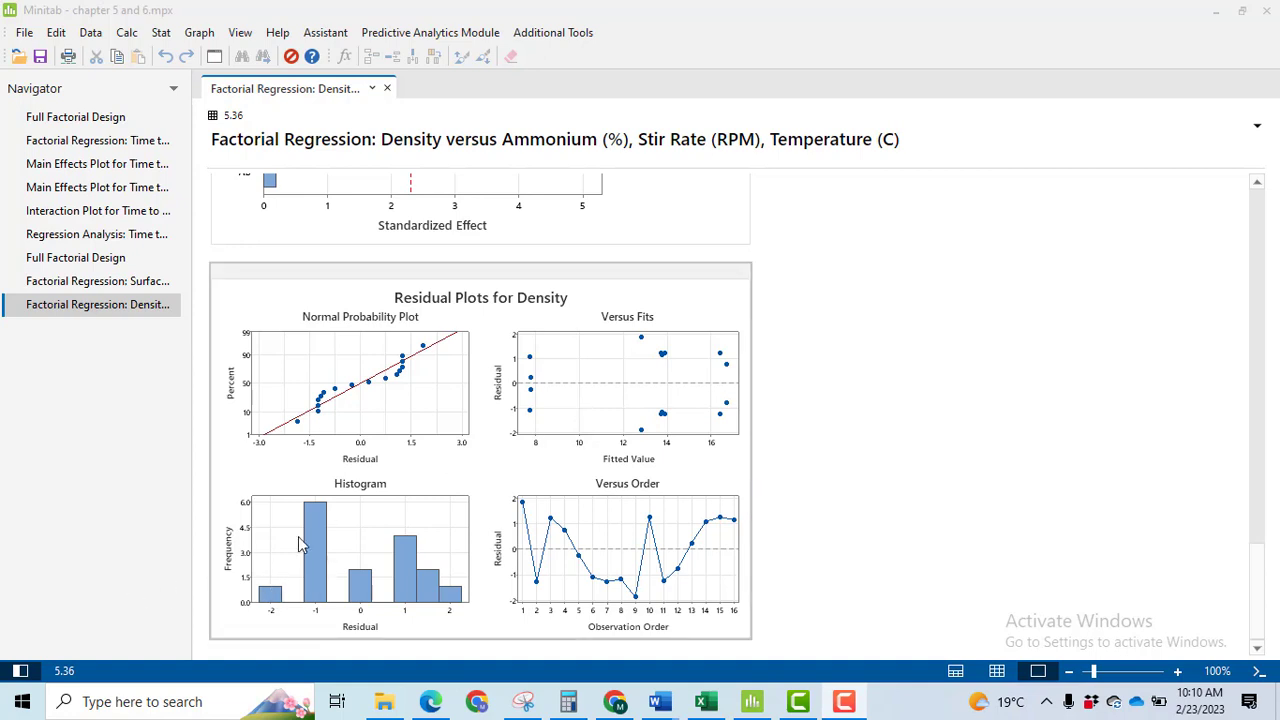
mouse_move(437, 597)
Scroll back up to the Density ANOVA table to review the term P-values.
left_click_drag(1265, 572, 1210, 339)
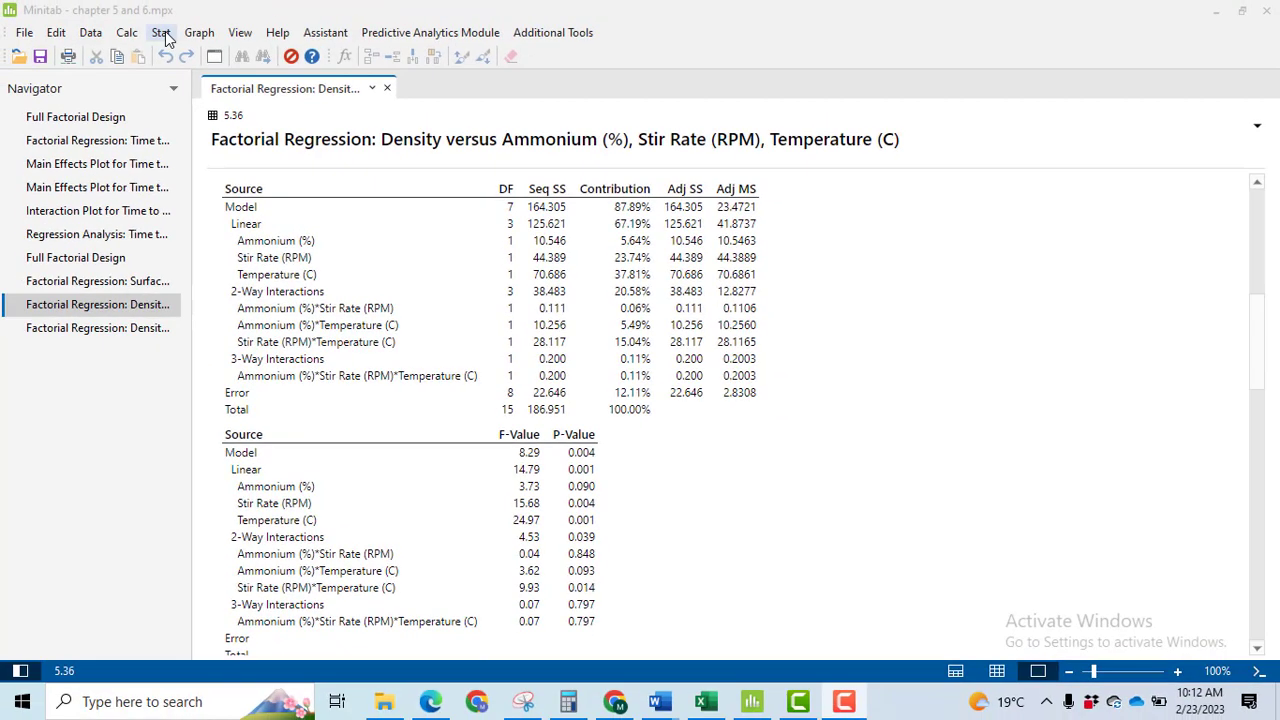
Rerun the Density factorial analysis with forward selection of terms at alpha 0.25.
left_click(163, 34)
mouse_move(214, 114)
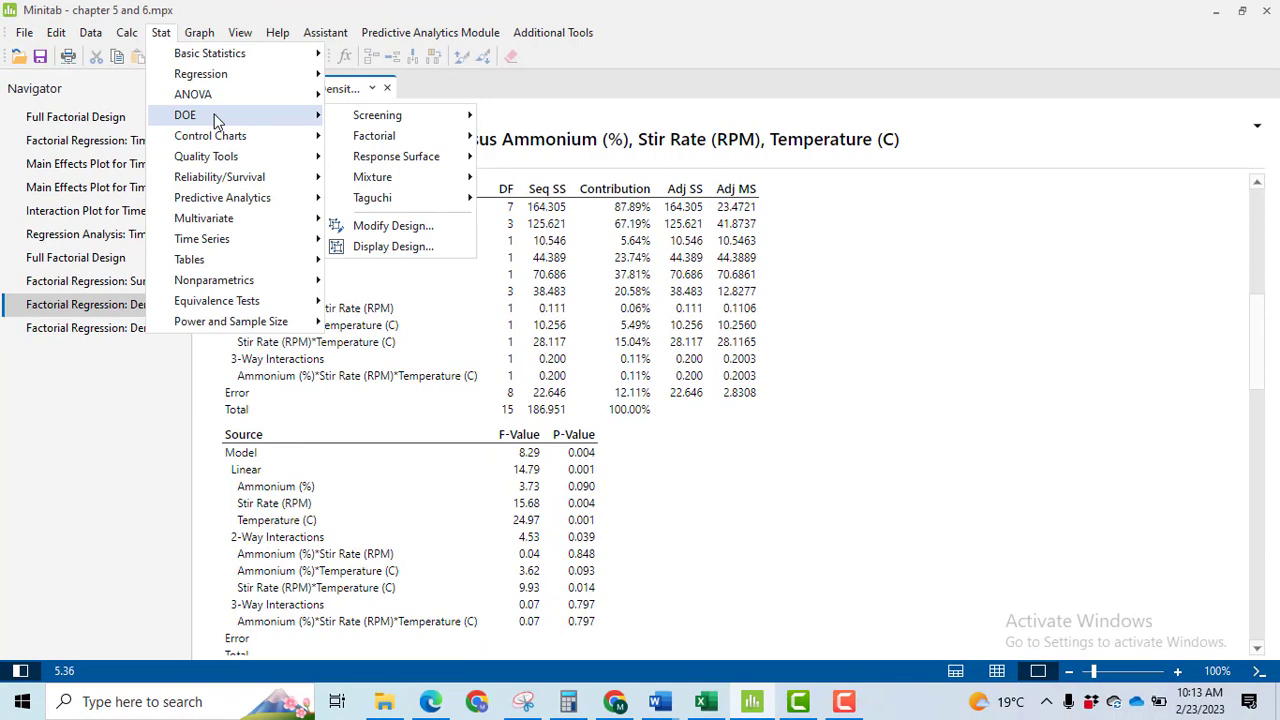
mouse_move(414, 137)
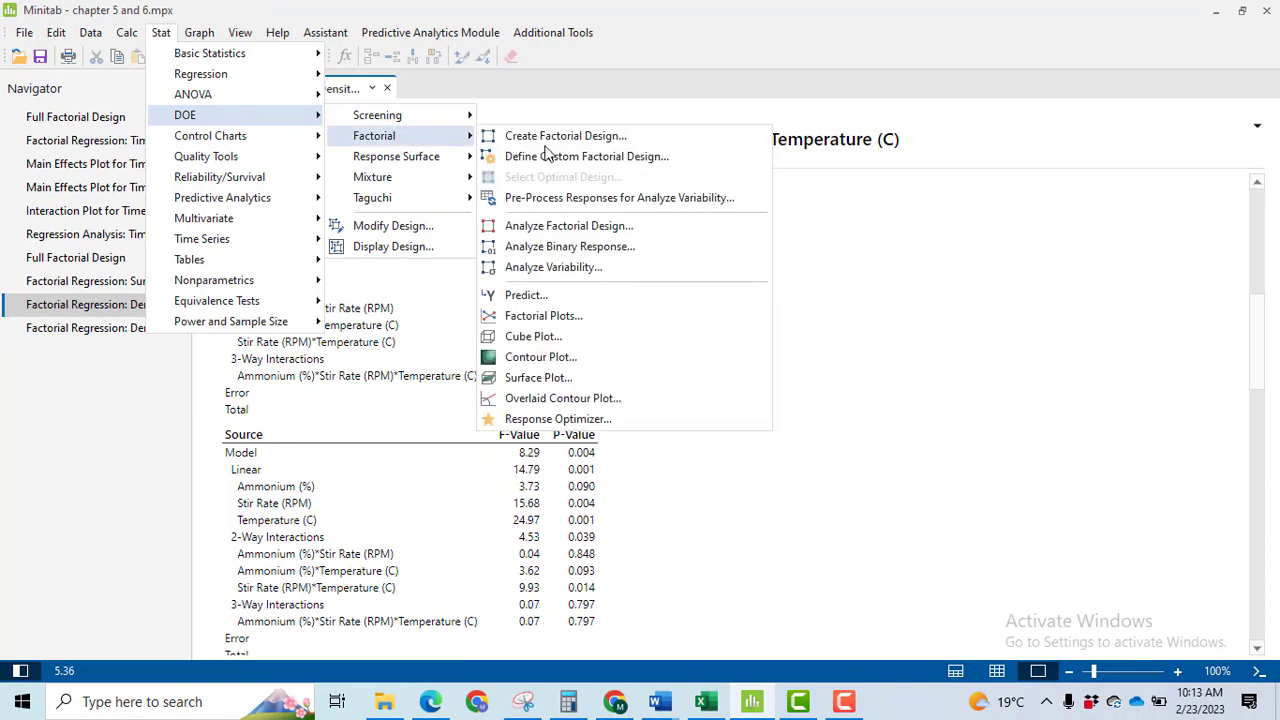
left_click(568, 226)
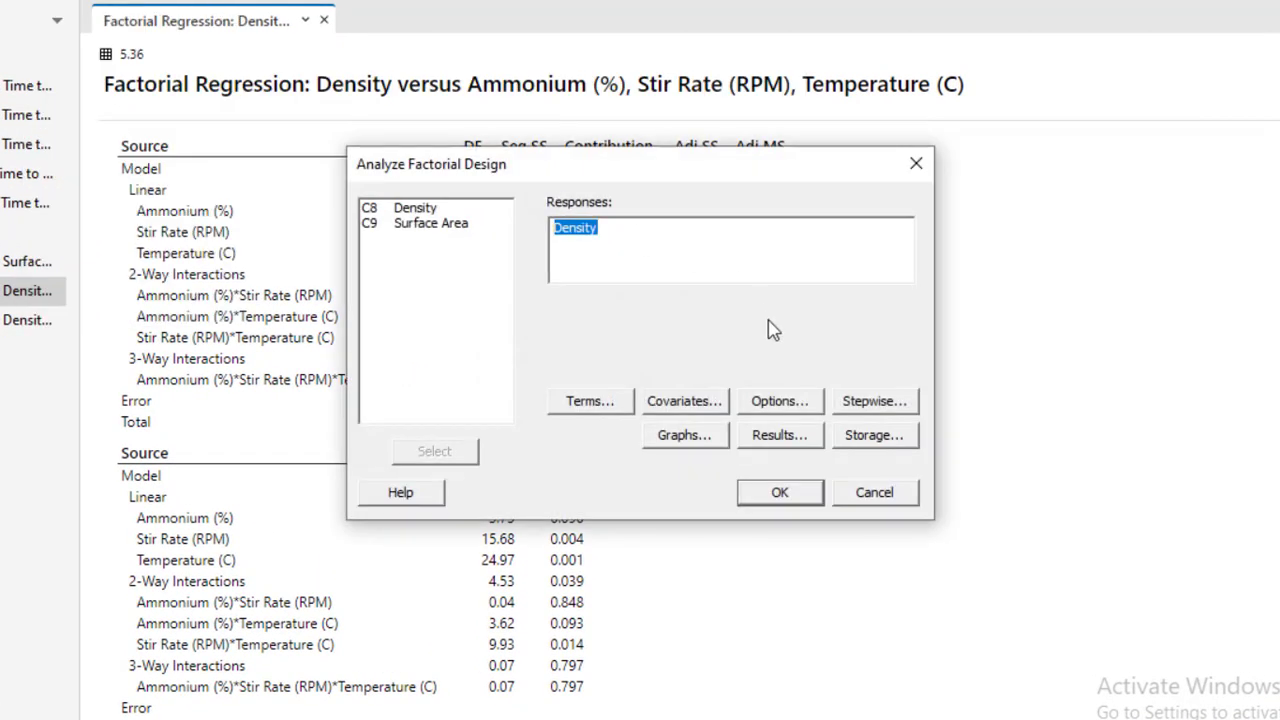
left_click(860, 404)
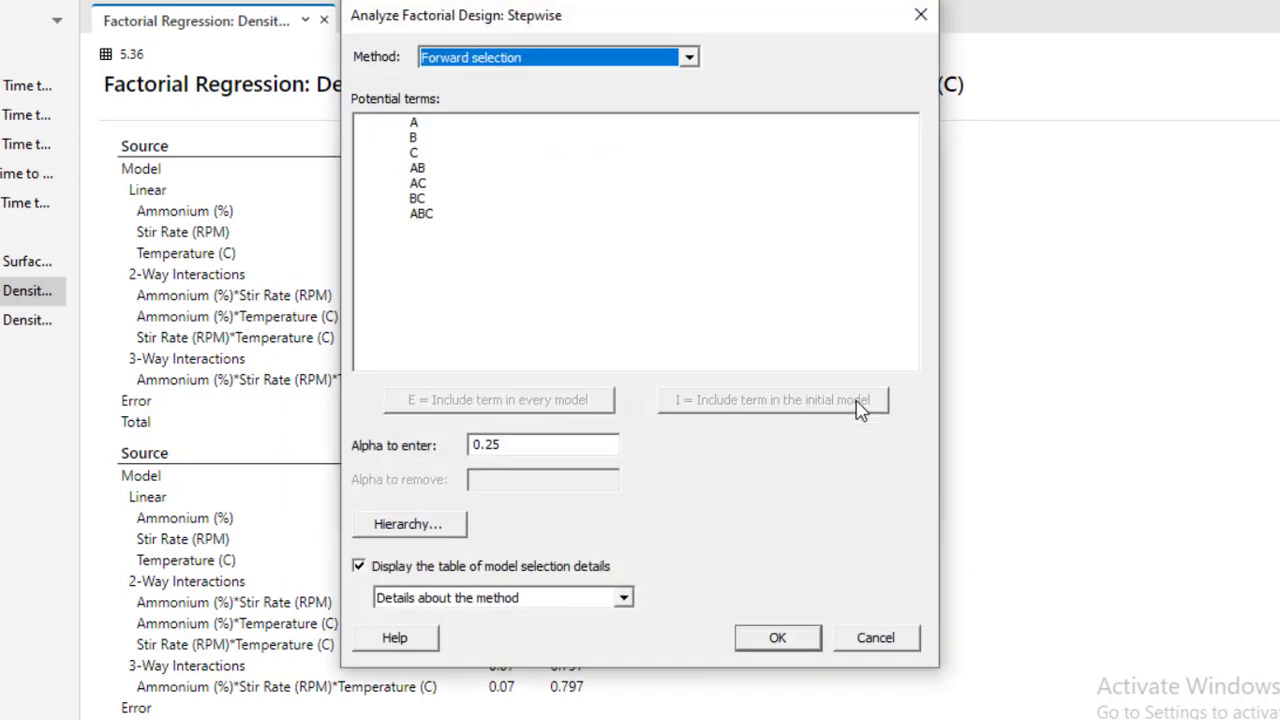
left_click(690, 58)
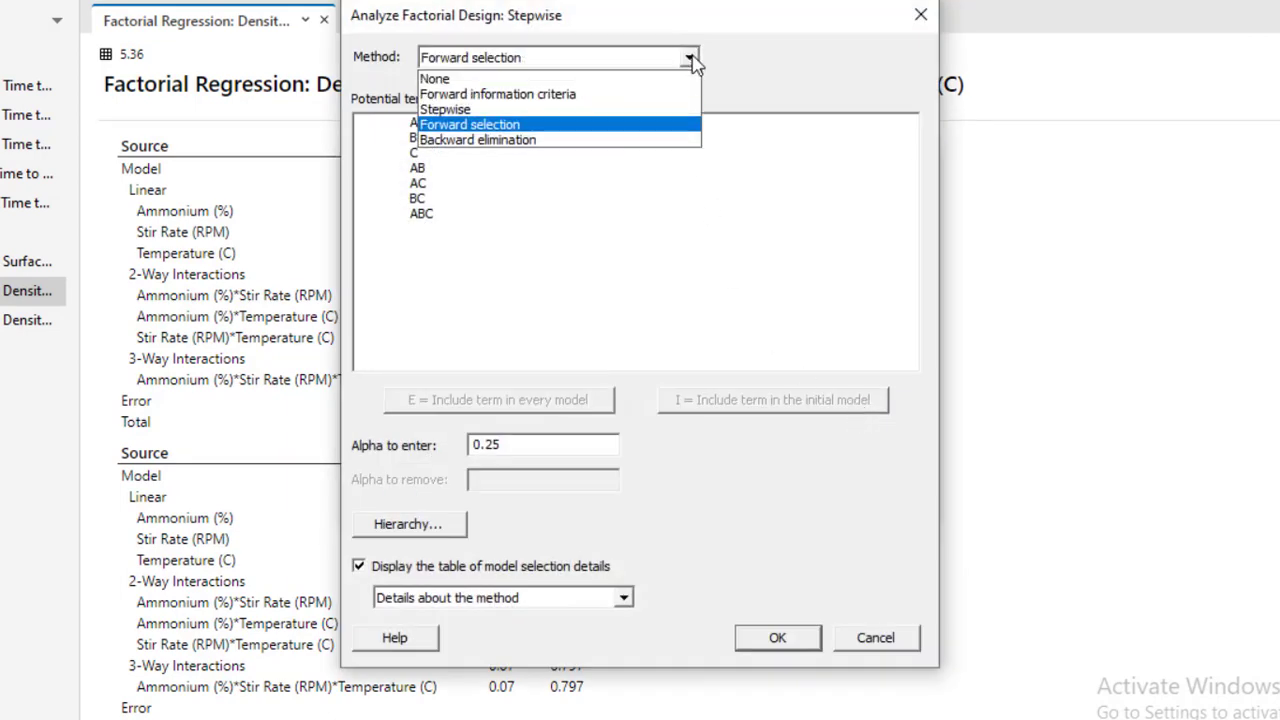
left_click(500, 130)
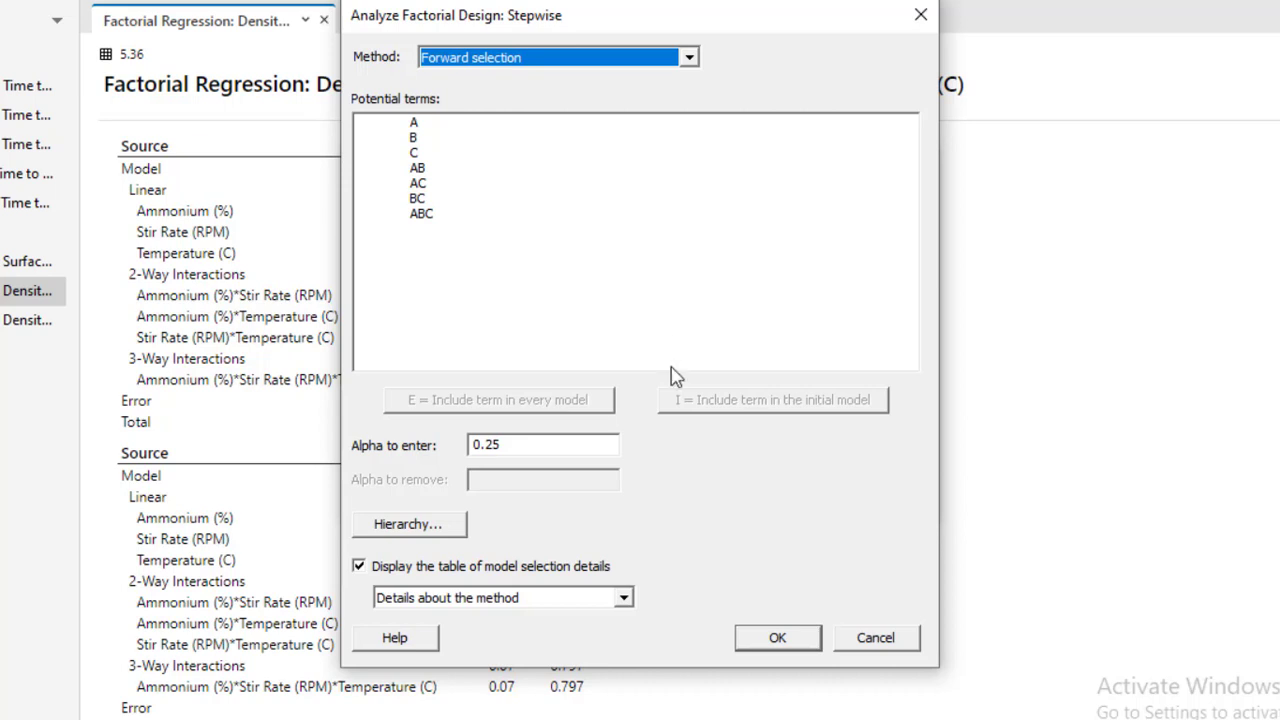
left_click(775, 640)
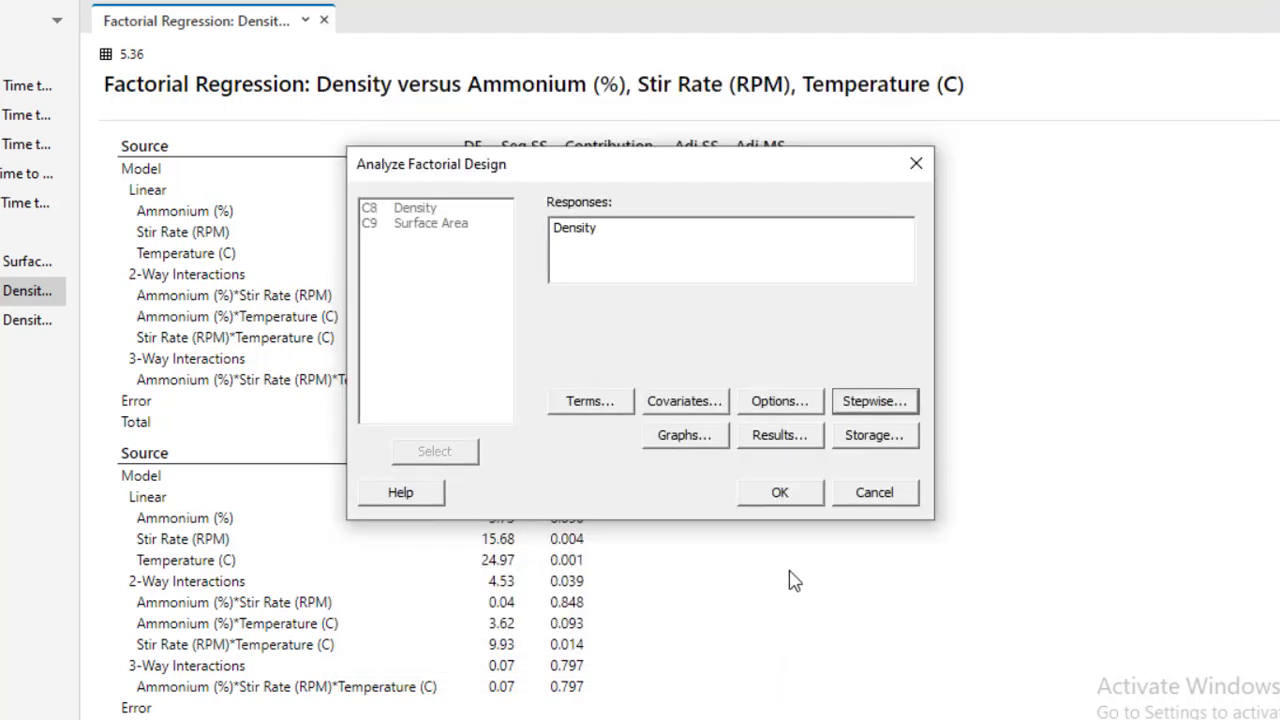
left_click(779, 492)
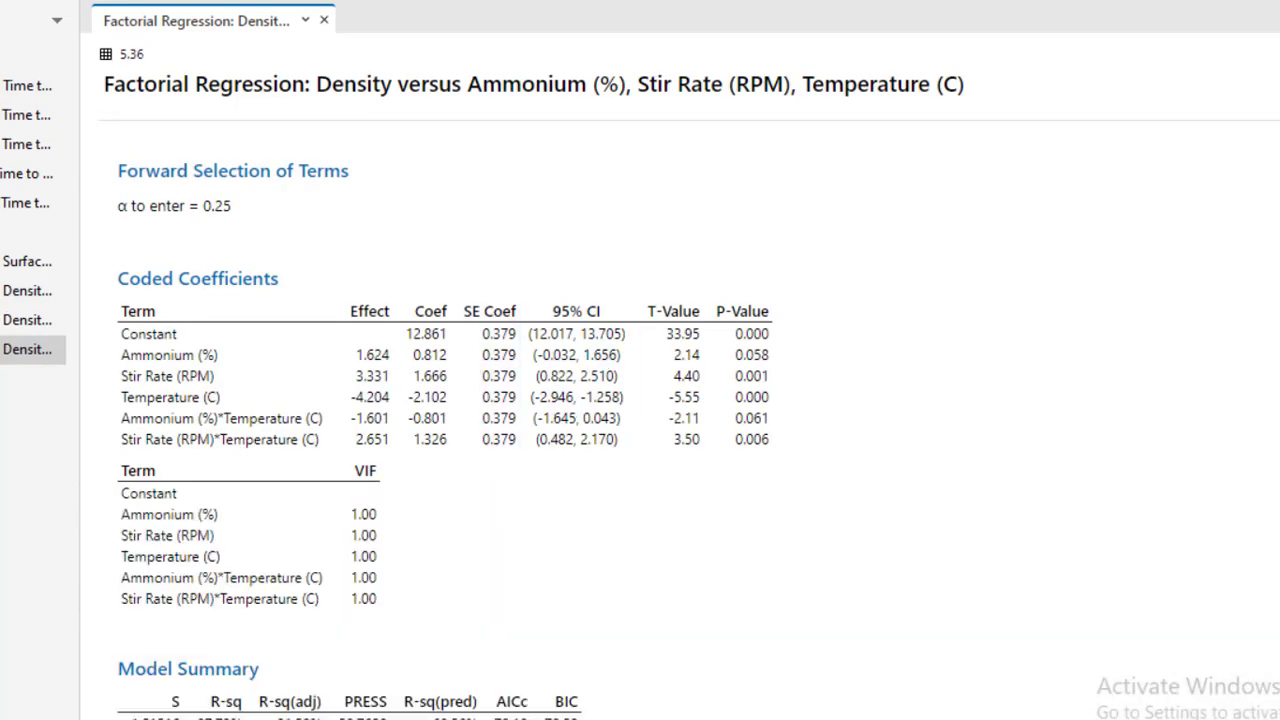
scroll(508, 190, "down", 10)
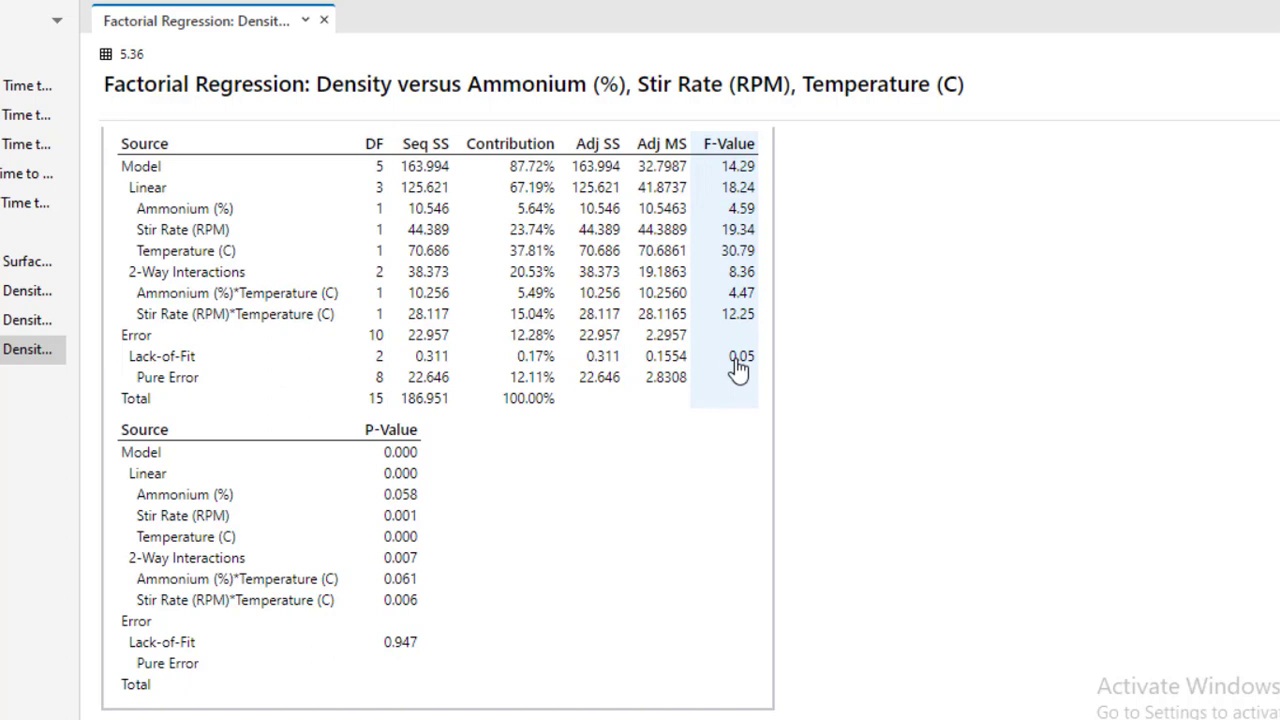
scroll(738, 368, "down", 5)
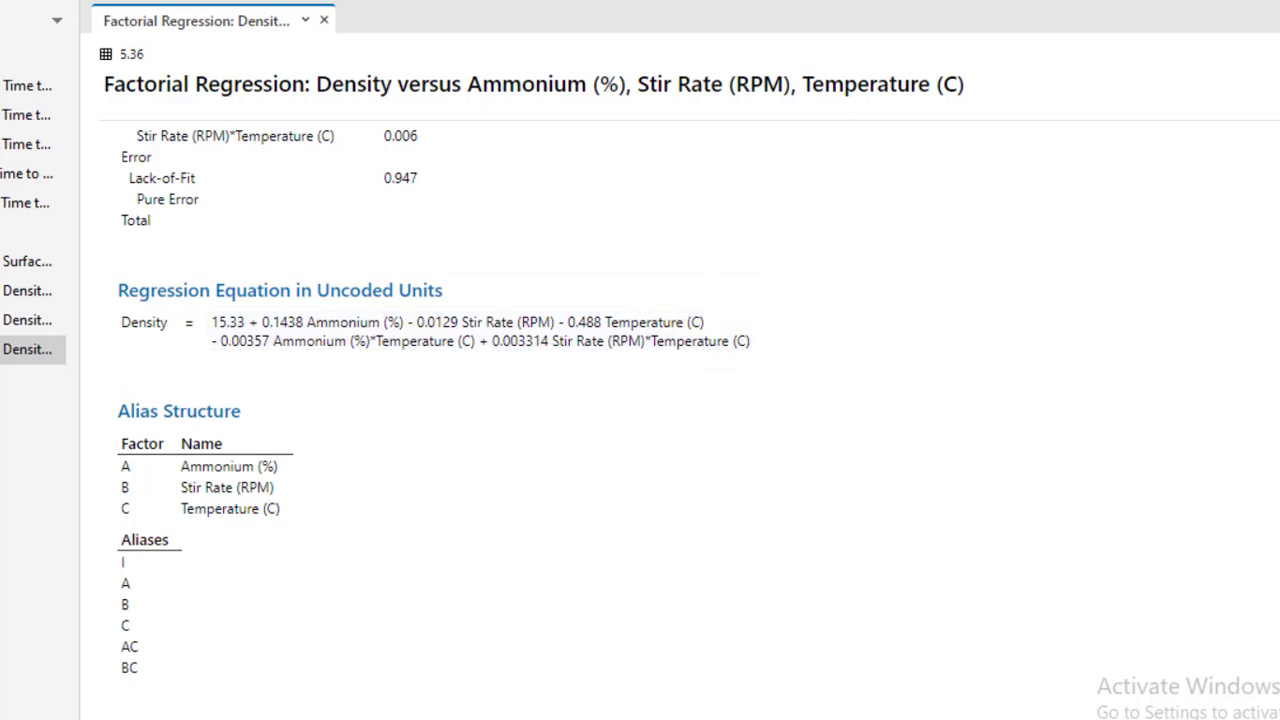
scroll(1250, 535, "up", 6)
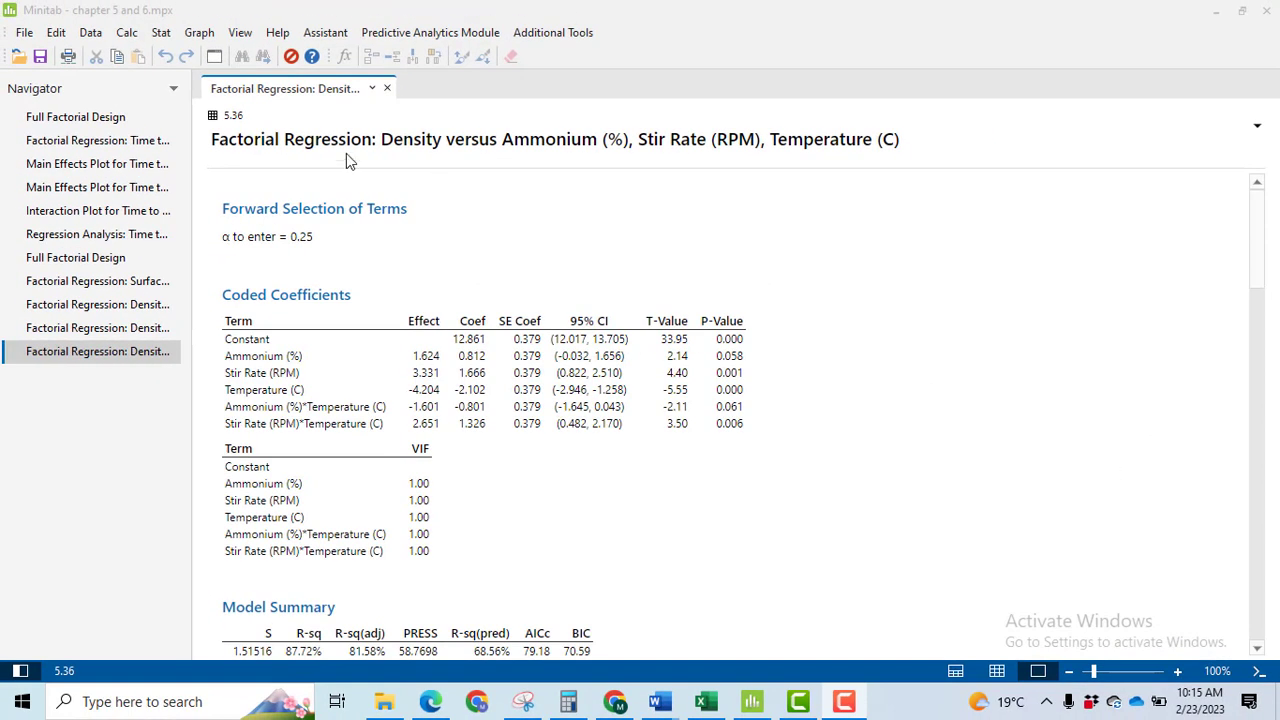
Regress Density on Ammonium (%), Stir Rate (RPM) and Temperature (C) as continuous predictors.
left_click(161, 33)
mouse_move(223, 76)
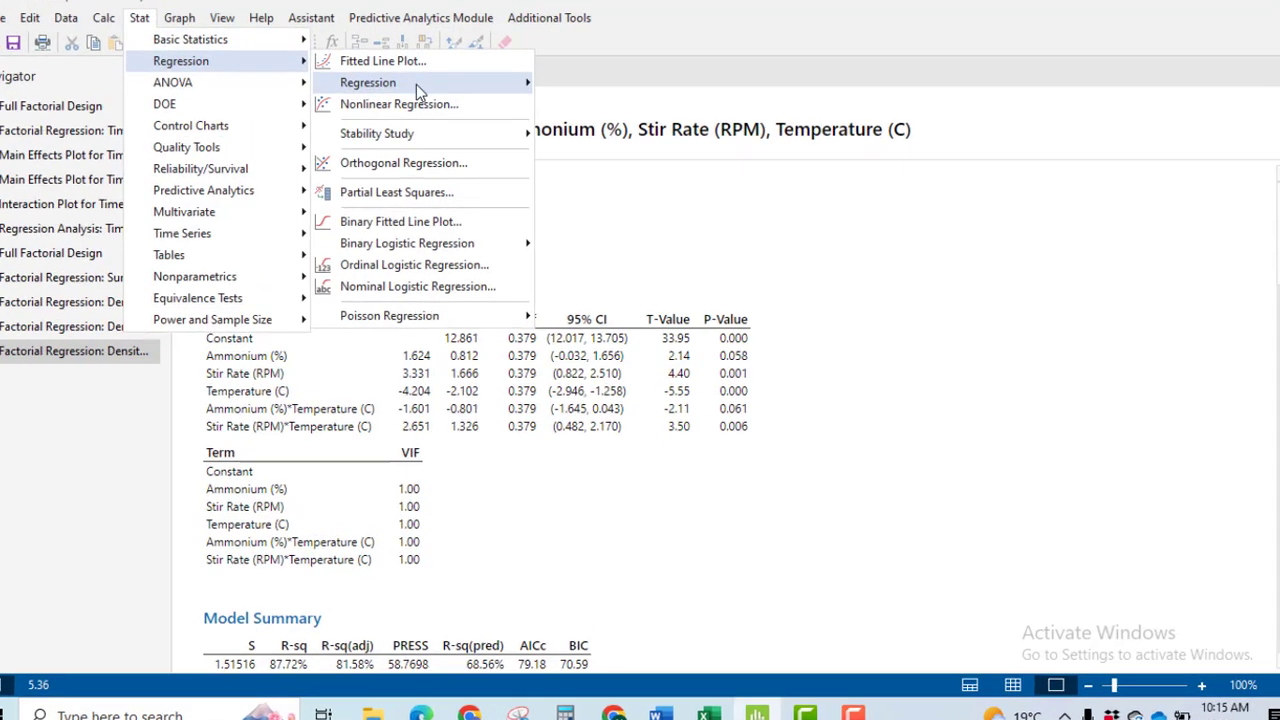
mouse_move(420, 86)
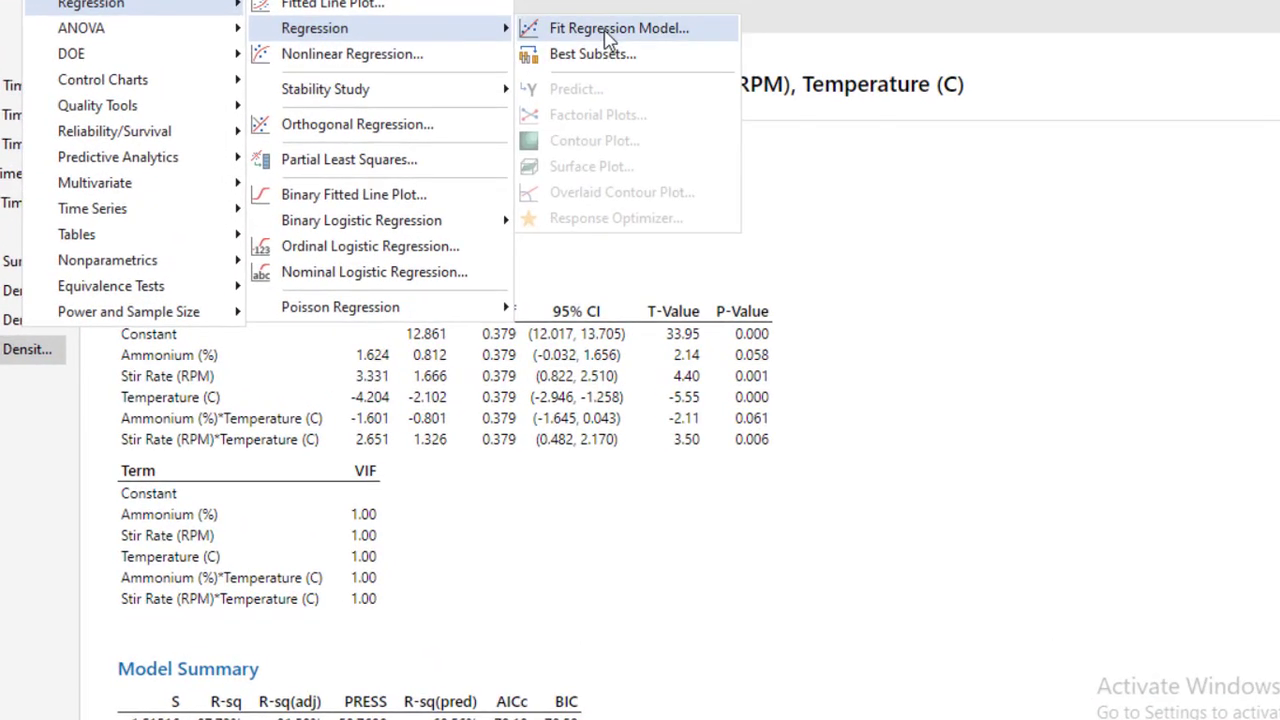
left_click(611, 83)
left_click(594, 170)
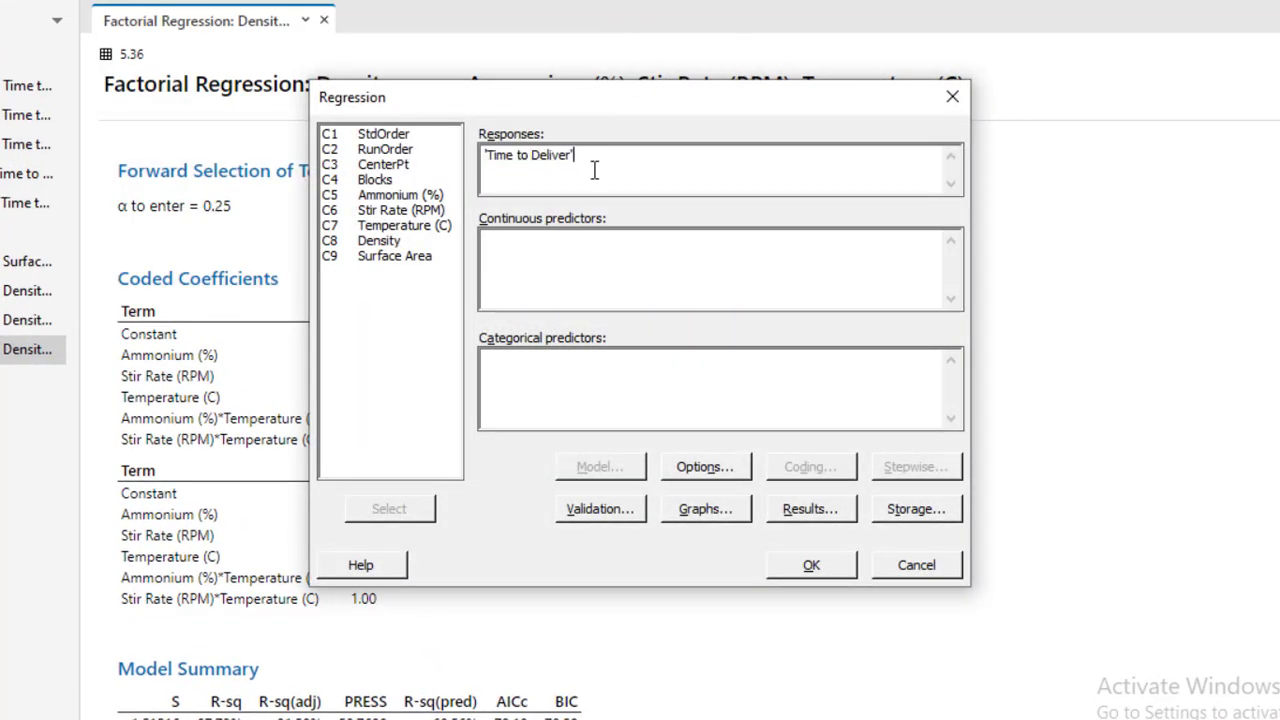
key("BackSpace")
key("BackSpace")
key("BackSpace")
key("BackSpace")
key("BackSpace")
key("BackSpace")
key("BackSpace")
key("BackSpace")
key("BackSpace")
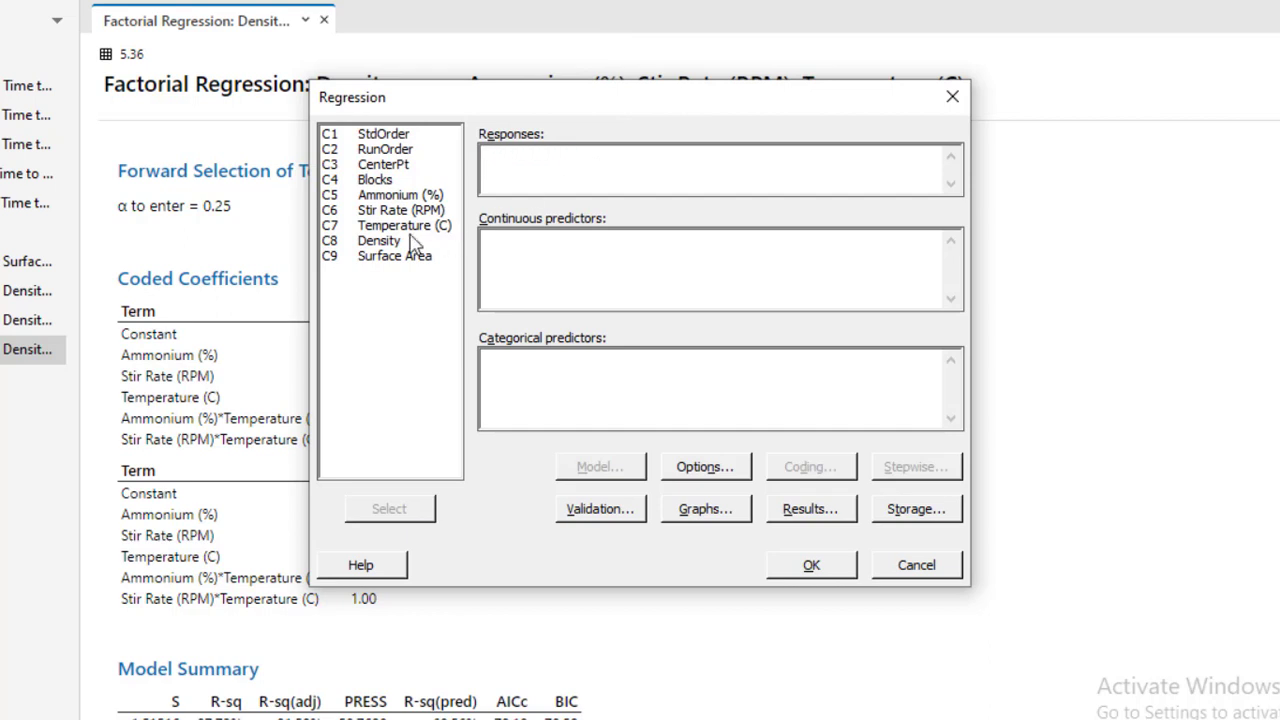
double_click(384, 244)
double_click(395, 196)
double_click(405, 211)
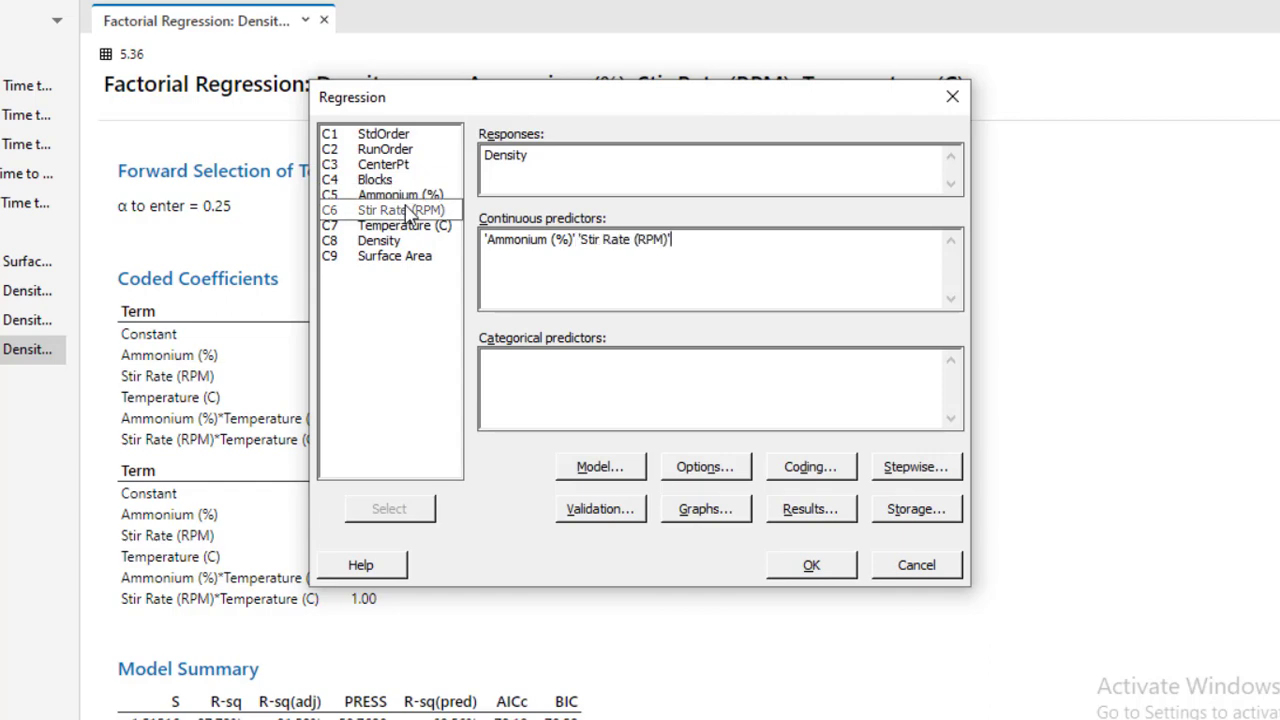
double_click(405, 226)
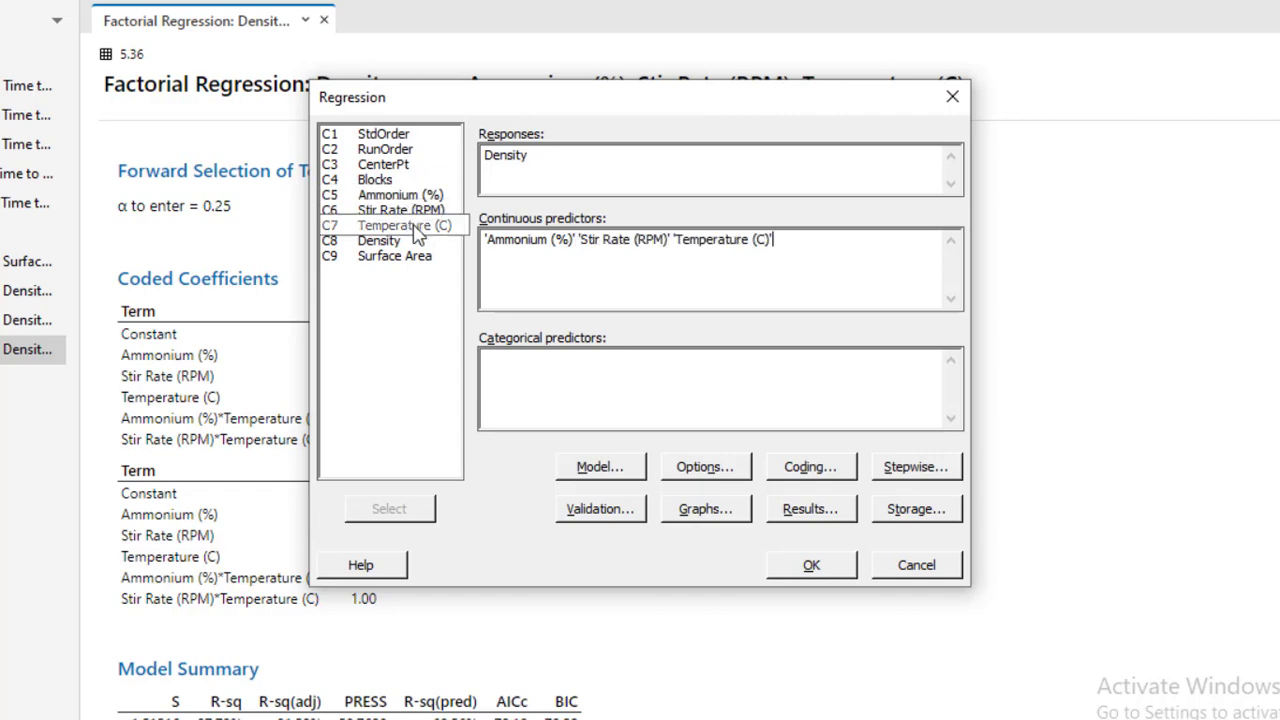
left_click(797, 570)
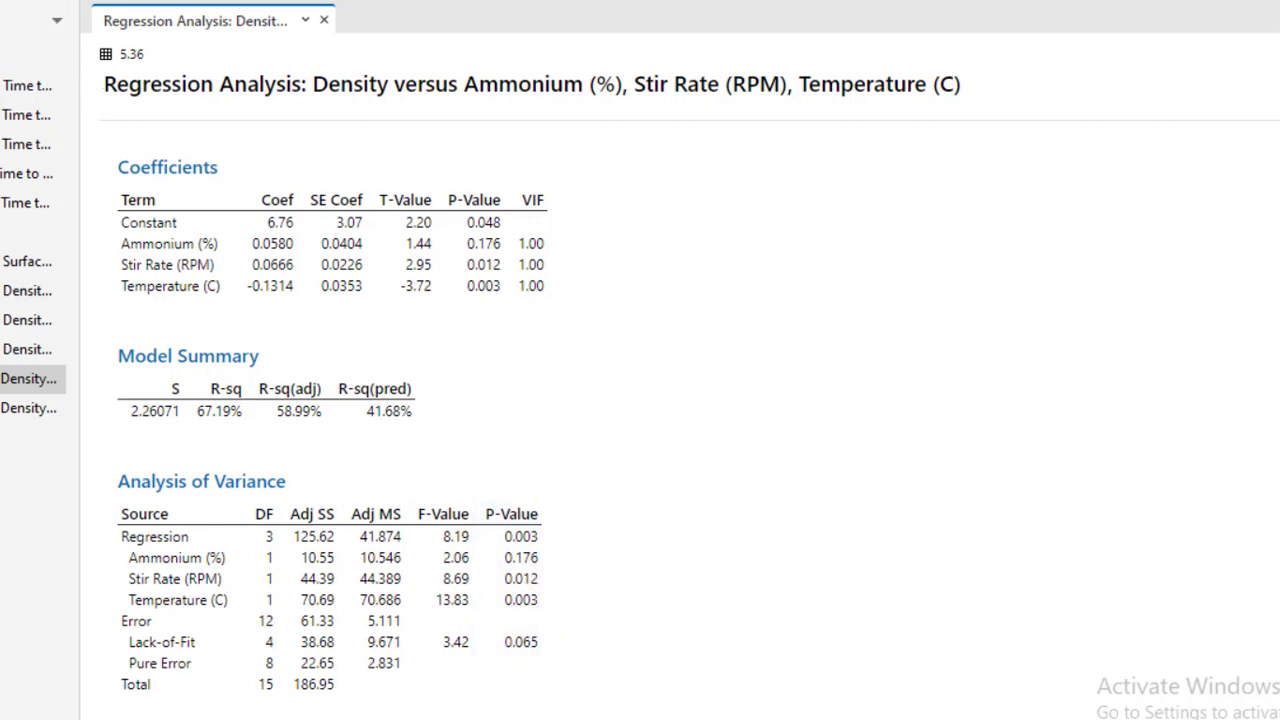
Plot the main effects on Density with Ammonium (%), Stir Rate (RPM) and Temperature (C) as factors.
left_click(160, 31)
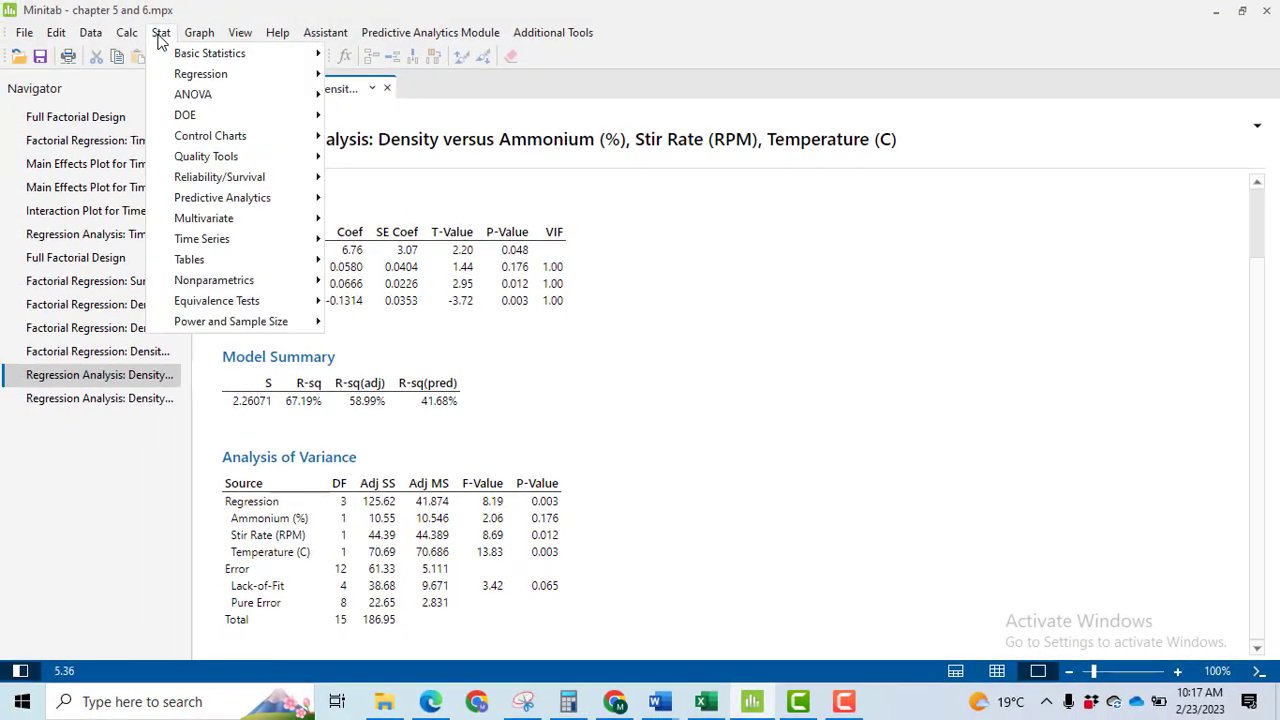
mouse_move(318, 97)
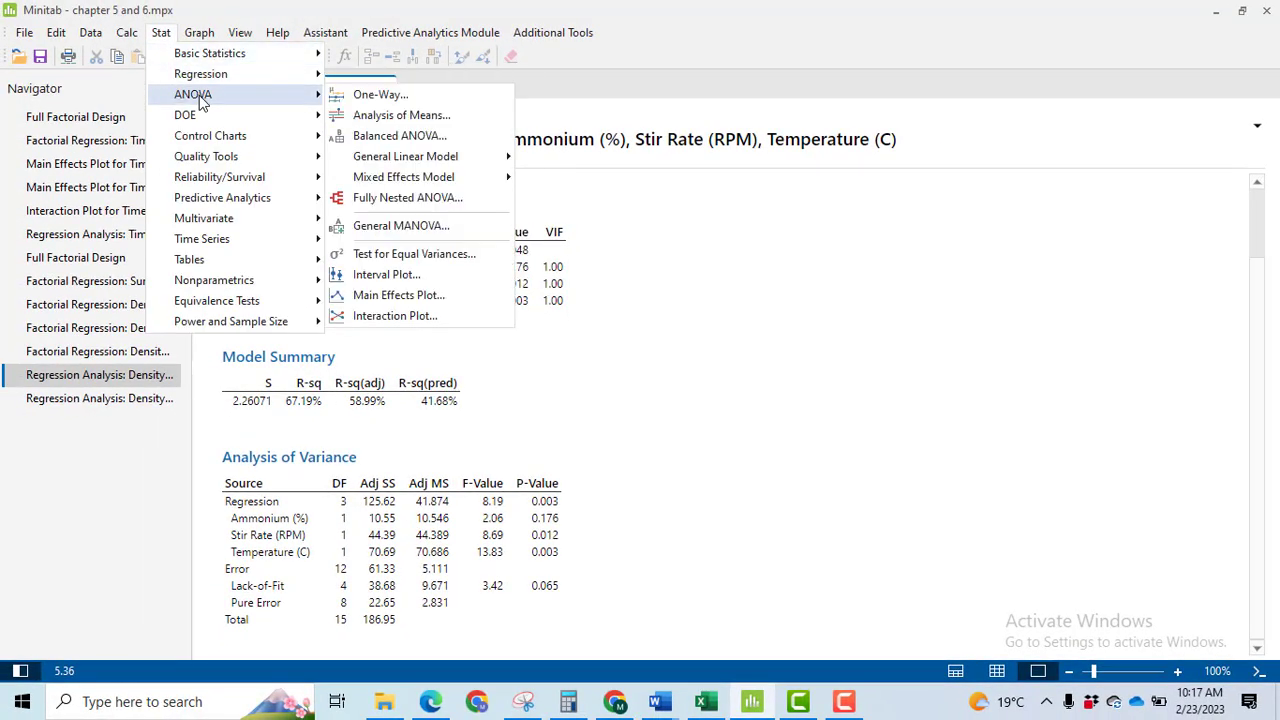
left_click(398, 295)
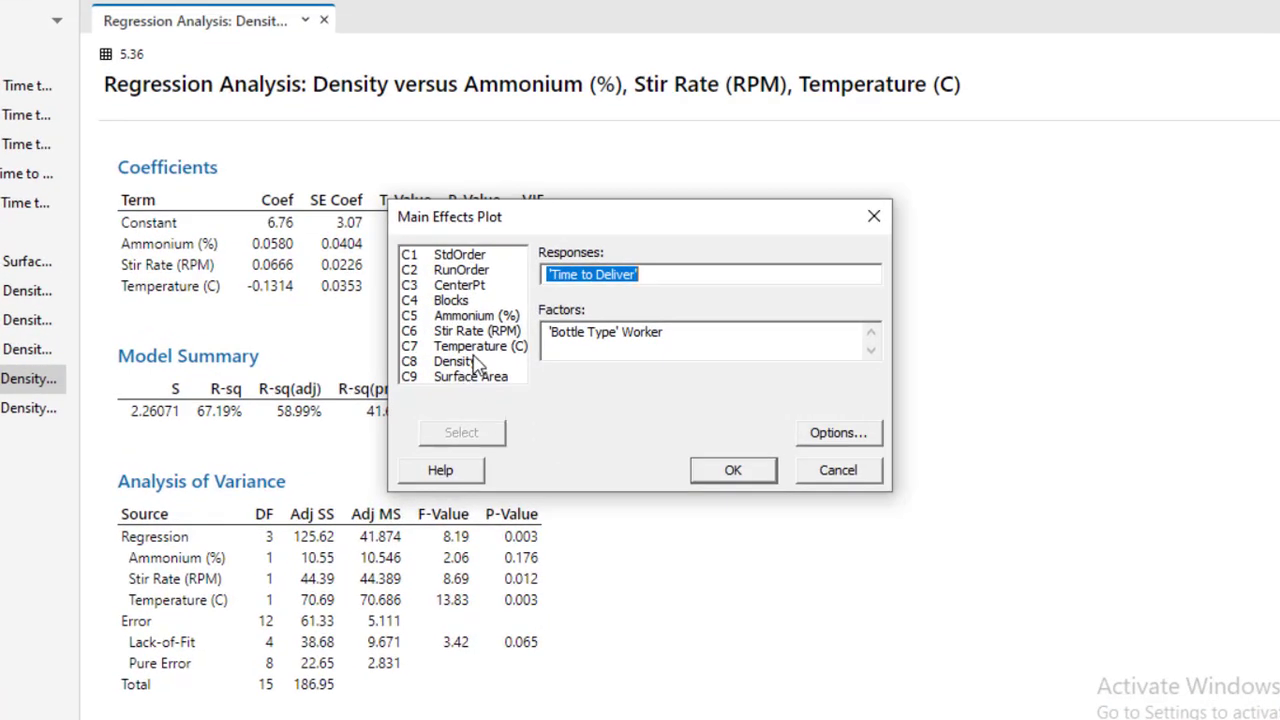
double_click(490, 361)
left_click(692, 346)
key("BackSpace")
key("BackSpace")
key("BackSpace")
key("BackSpace")
key("BackSpace")
key("BackSpace")
key("BackSpace")
key("BackSpace")
key("BackSpace")
key("BackSpace")
key("BackSpace")
key("BackSpace")
key("BackSpace")
key("BackSpace")
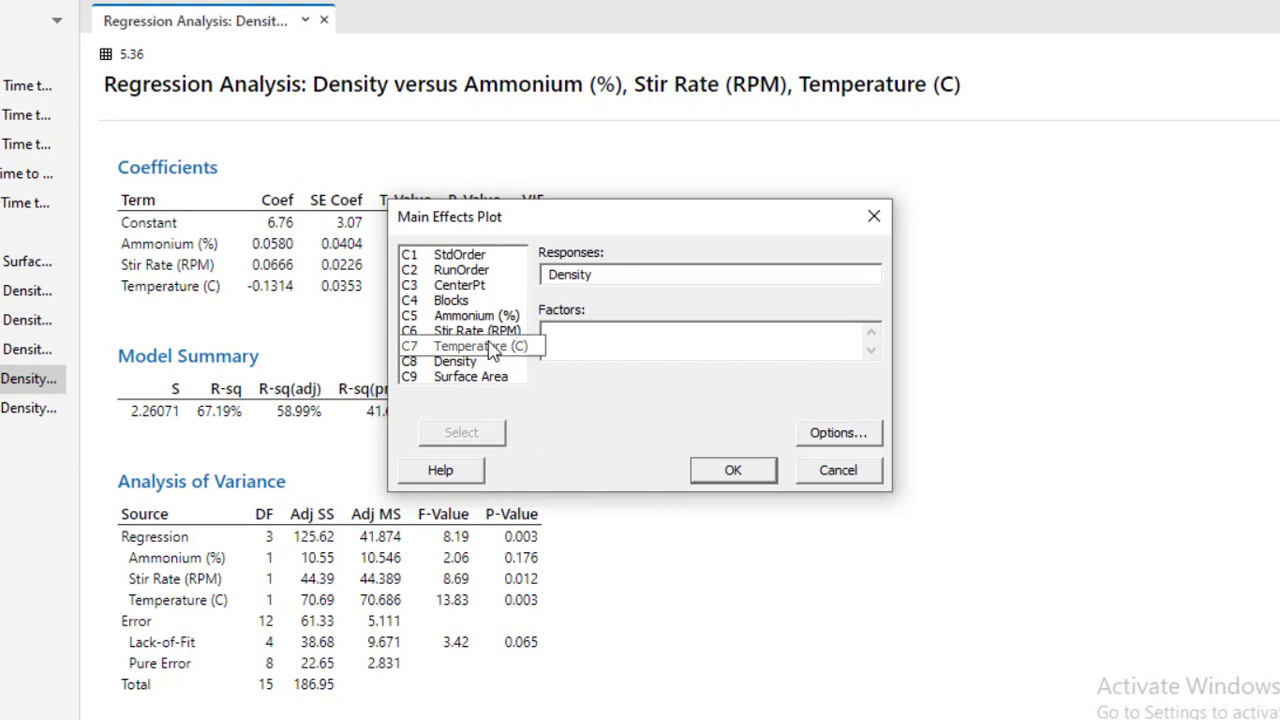
double_click(470, 315)
double_click(483, 334)
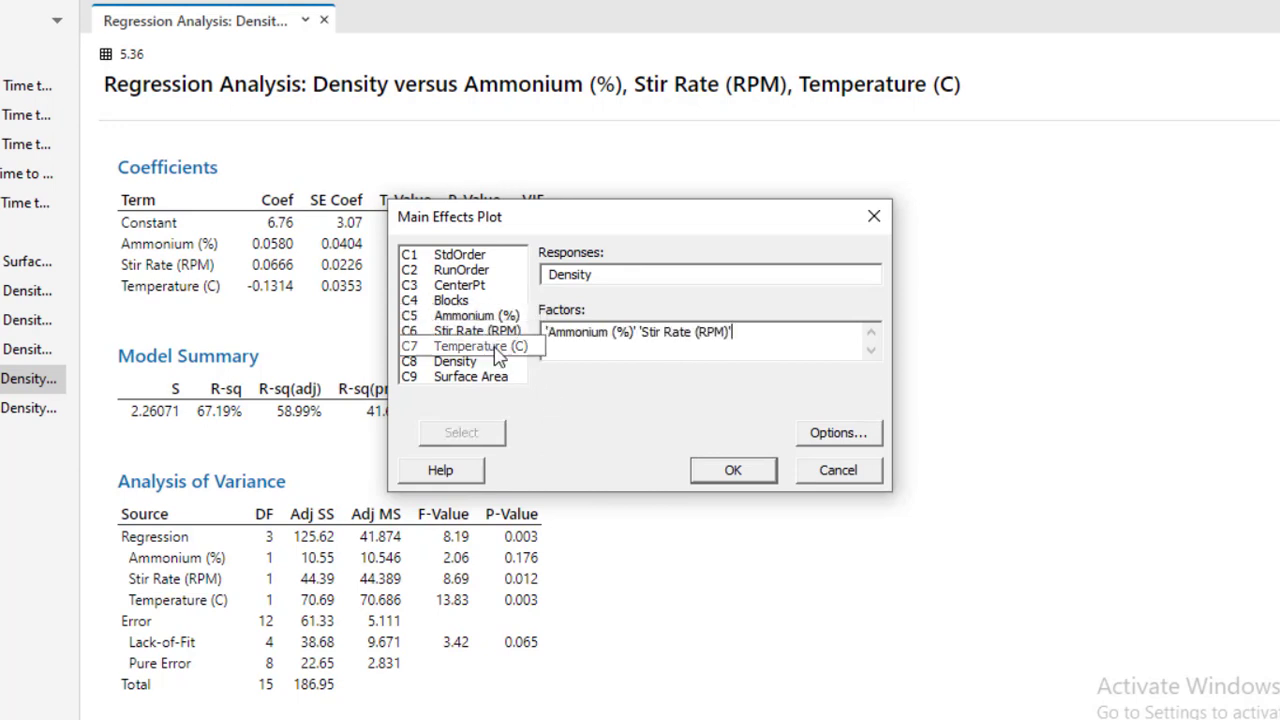
double_click(485, 347)
left_click(733, 471)
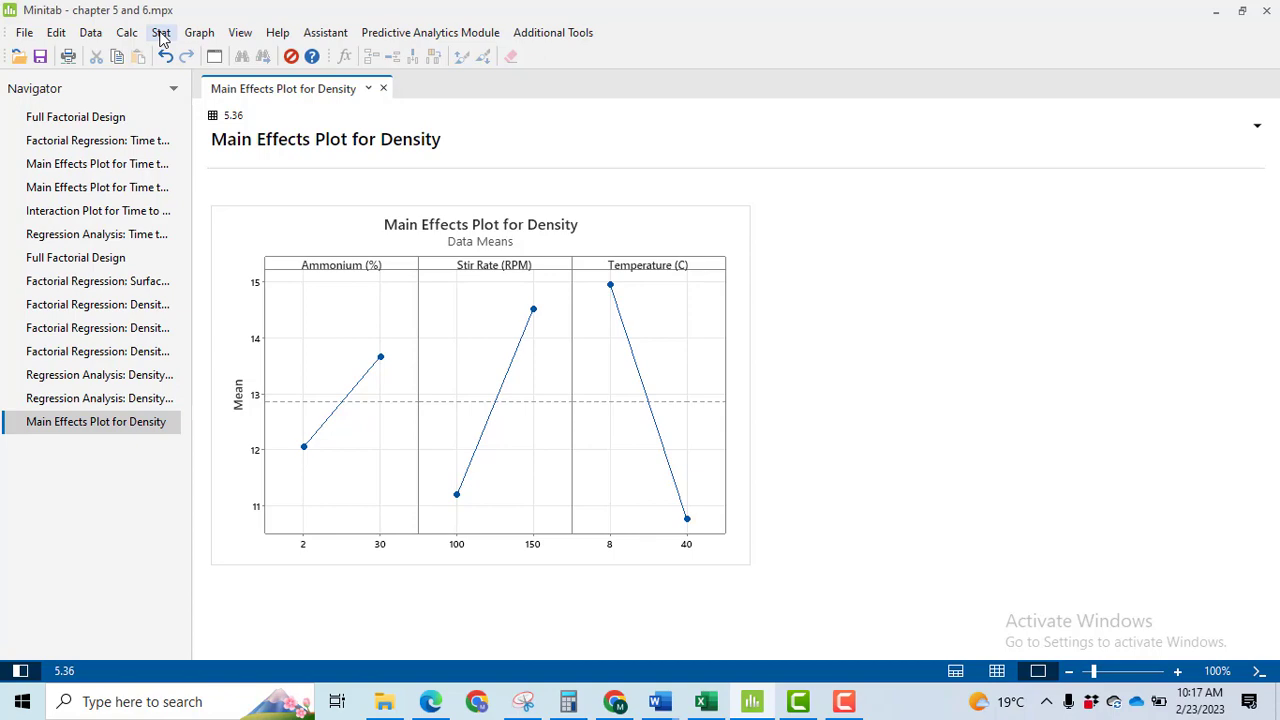
Create a Density interaction plot with only Ammonium (%) and Stir Rate (RPM) as factors.
left_click(160, 33)
mouse_move(206, 97)
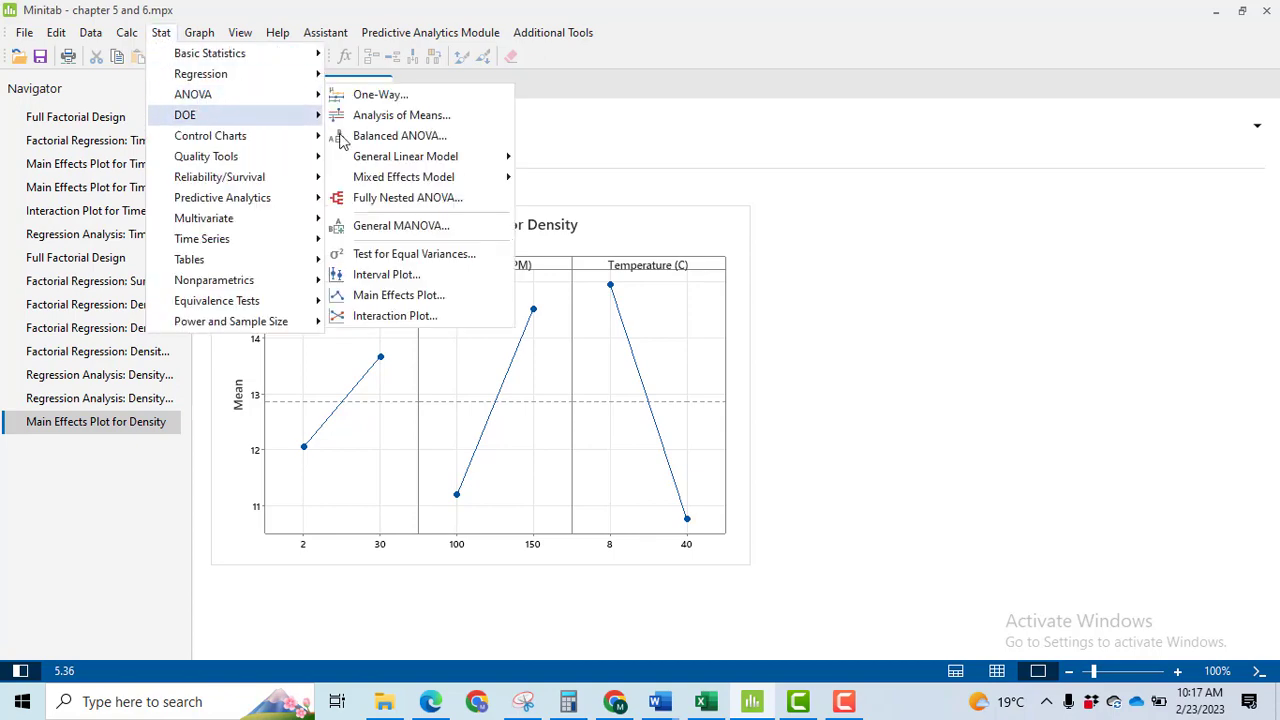
left_click(394, 316)
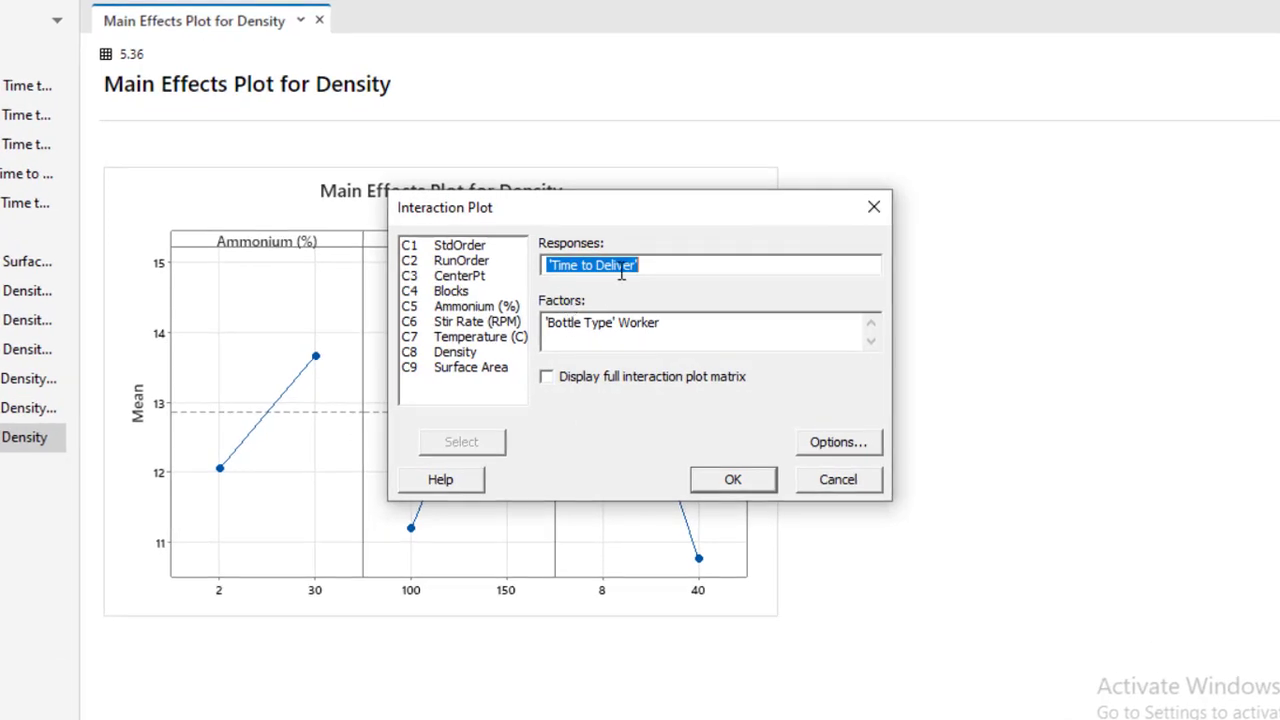
double_click(461, 355)
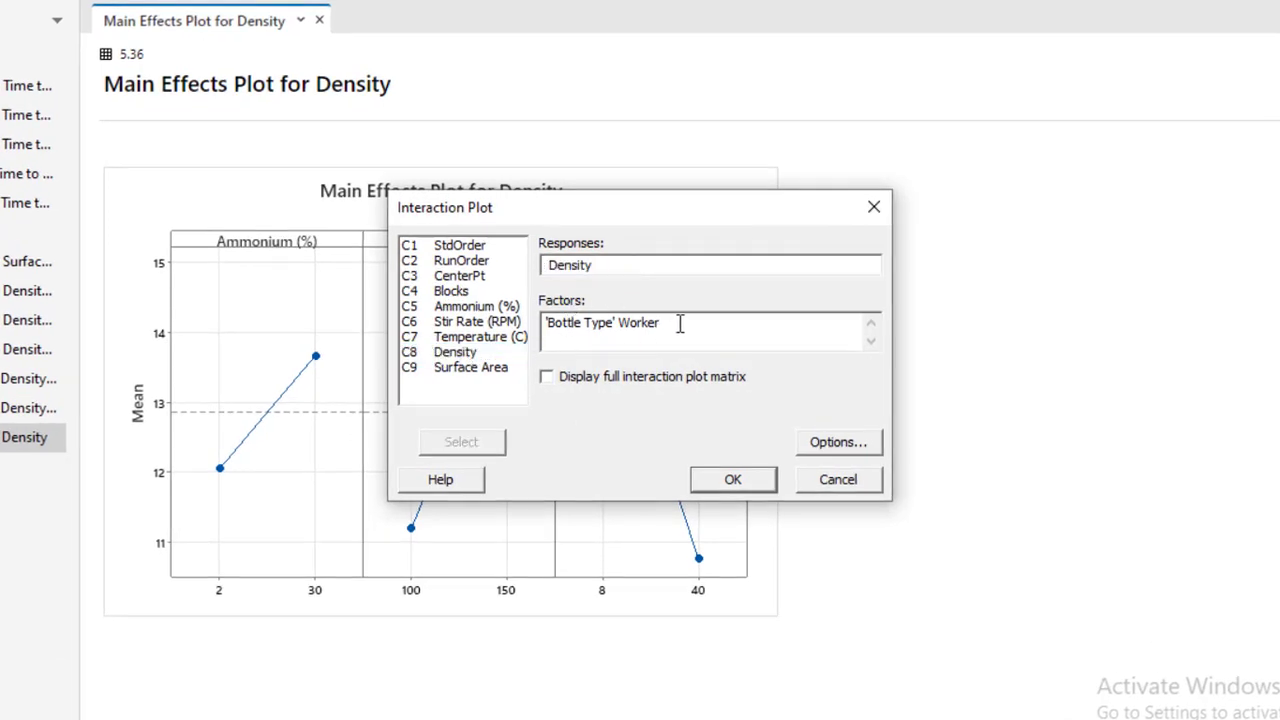
key("BackSpace")
key("BackSpace")
key("BackSpace")
key("BackSpace")
key("BackSpace")
key("BackSpace")
key("BackSpace")
key("BackSpace")
key("BackSpace")
key("BackSpace")
key("BackSpace")
key("BackSpace")
key("BackSpace")
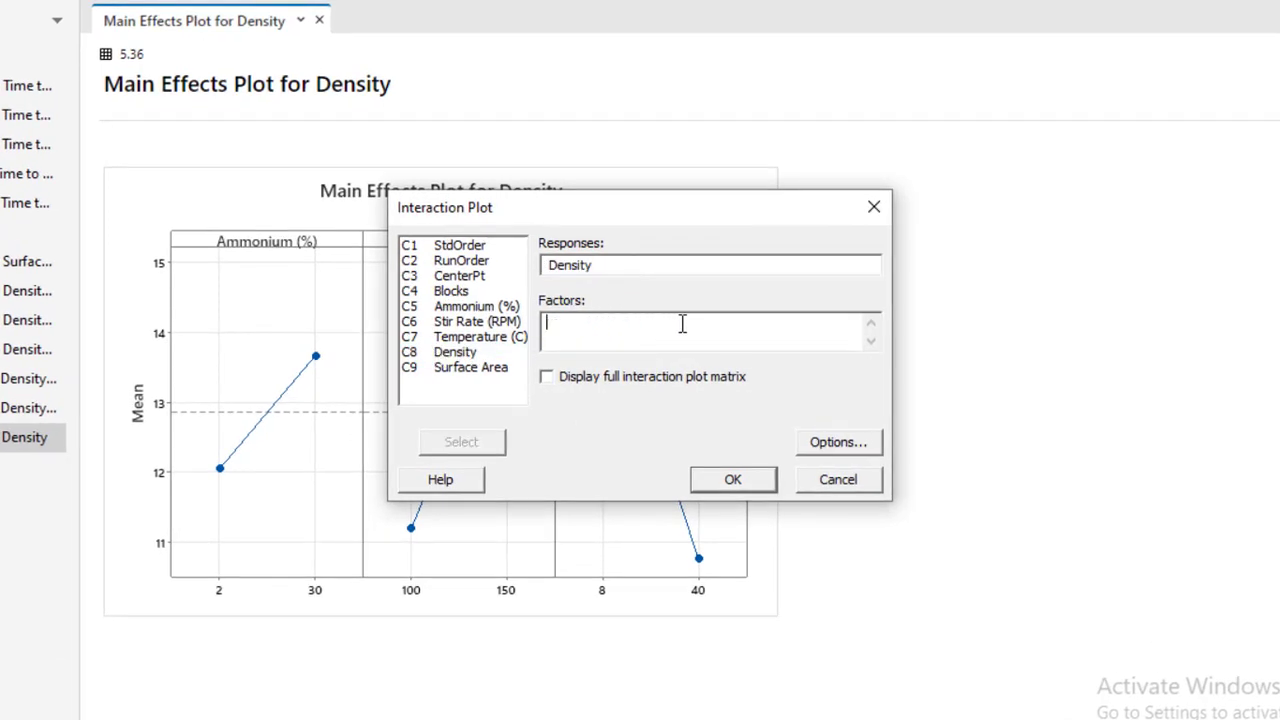
double_click(480, 307)
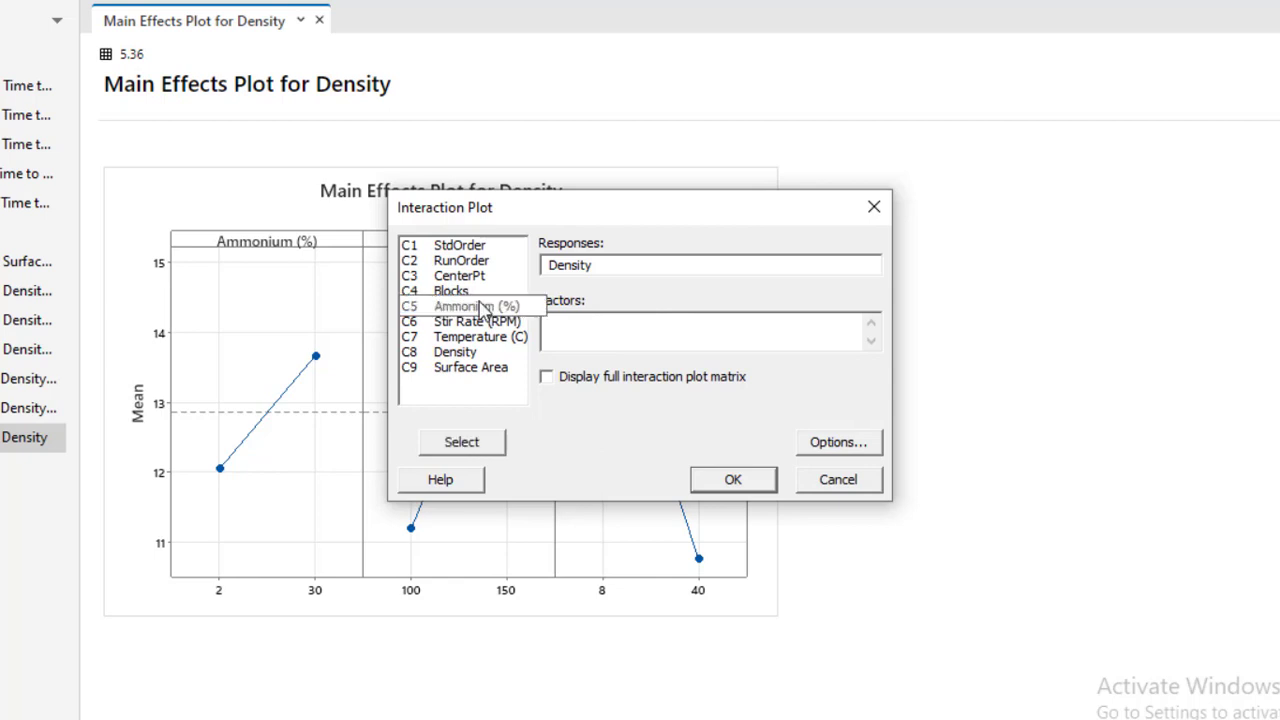
double_click(487, 320)
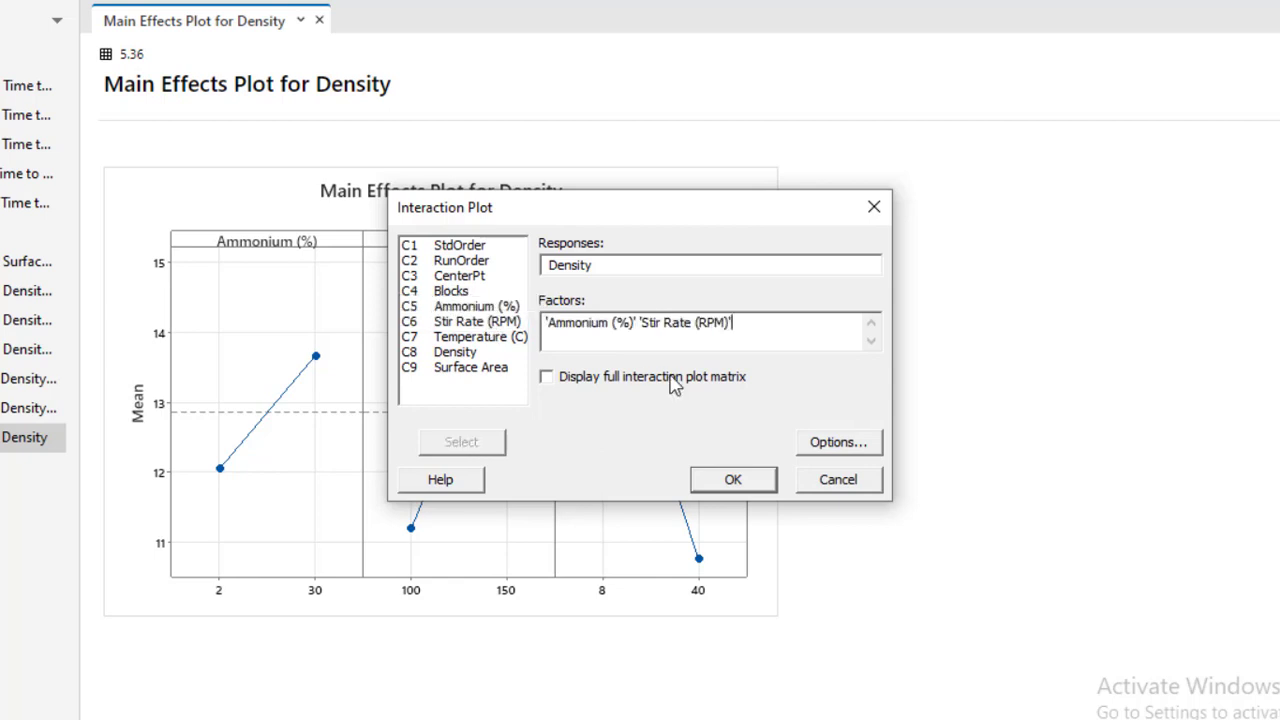
left_click(733, 481)
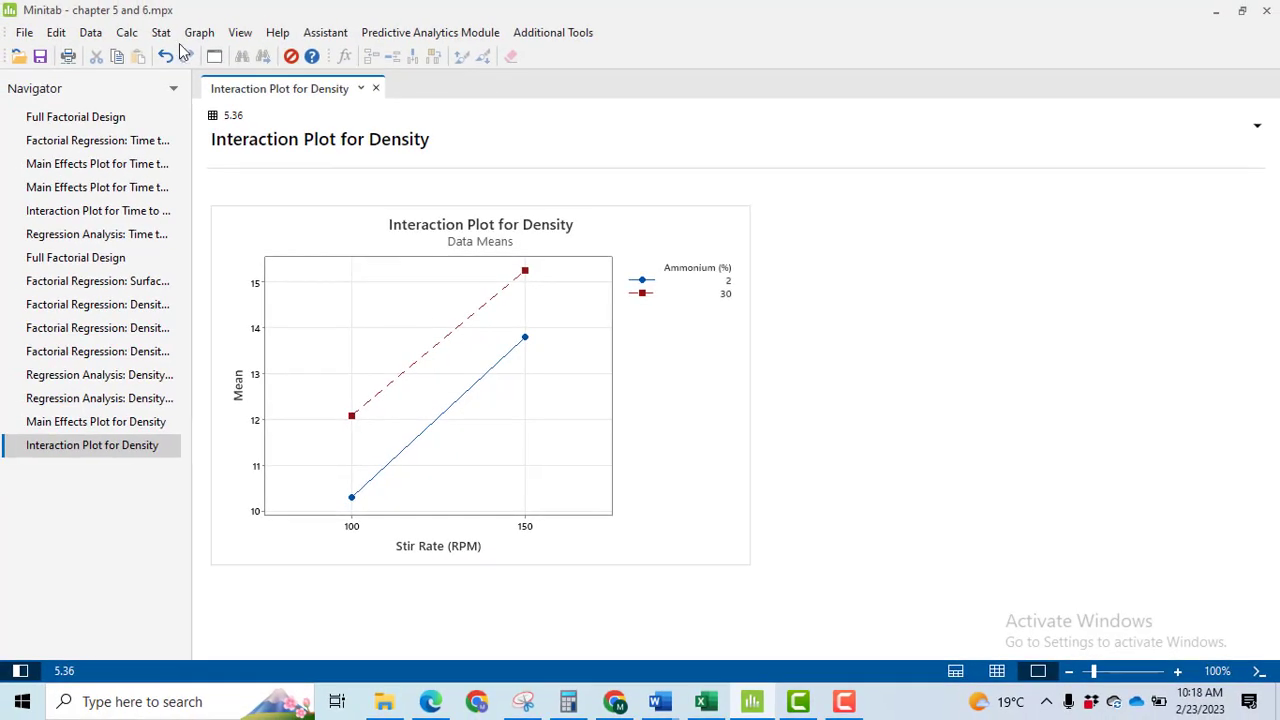
Rerun the Density interaction plot with Temperature (C) replacing Stir Rate (RPM) alongside Ammonium (%).
left_click(161, 32)
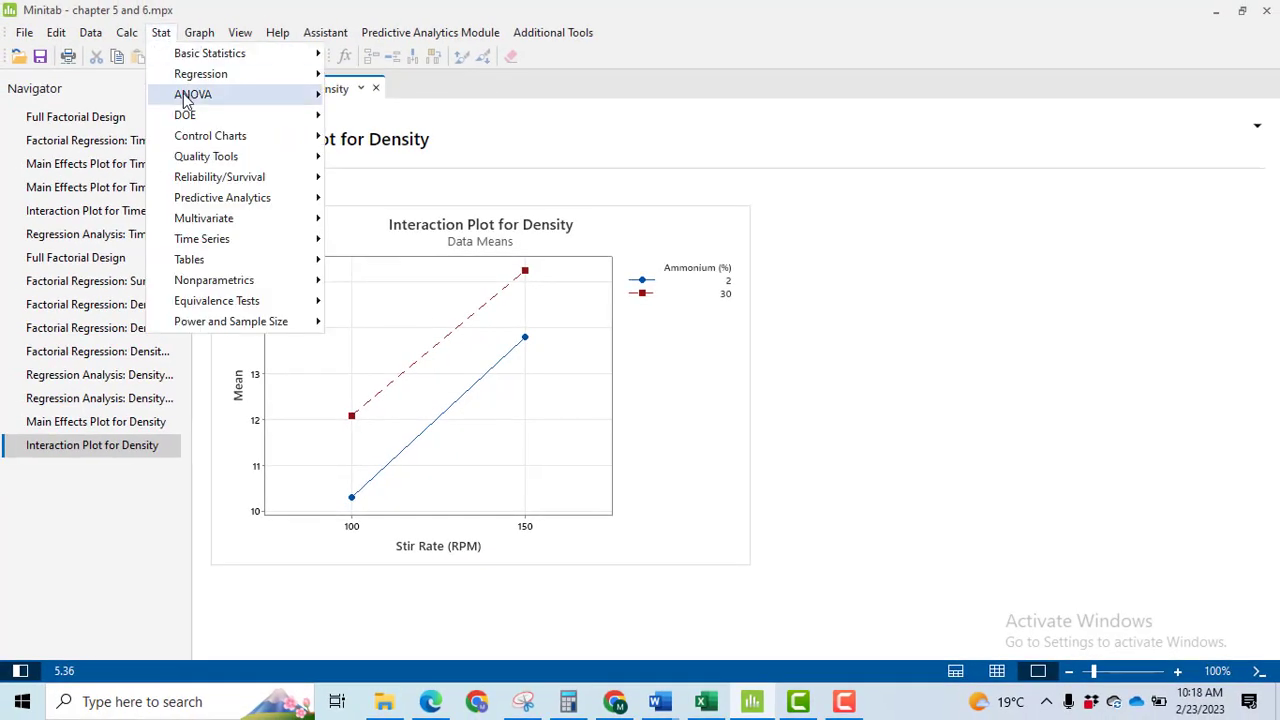
mouse_move(193, 94)
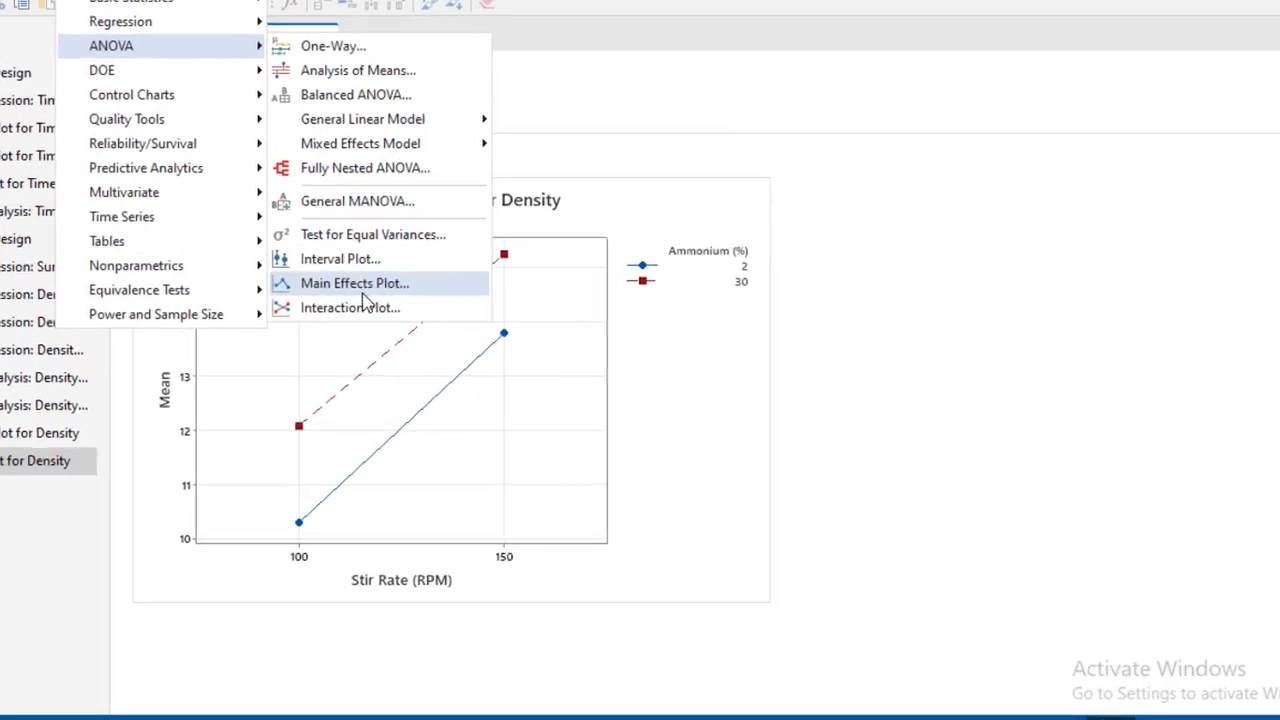
left_click(395, 315)
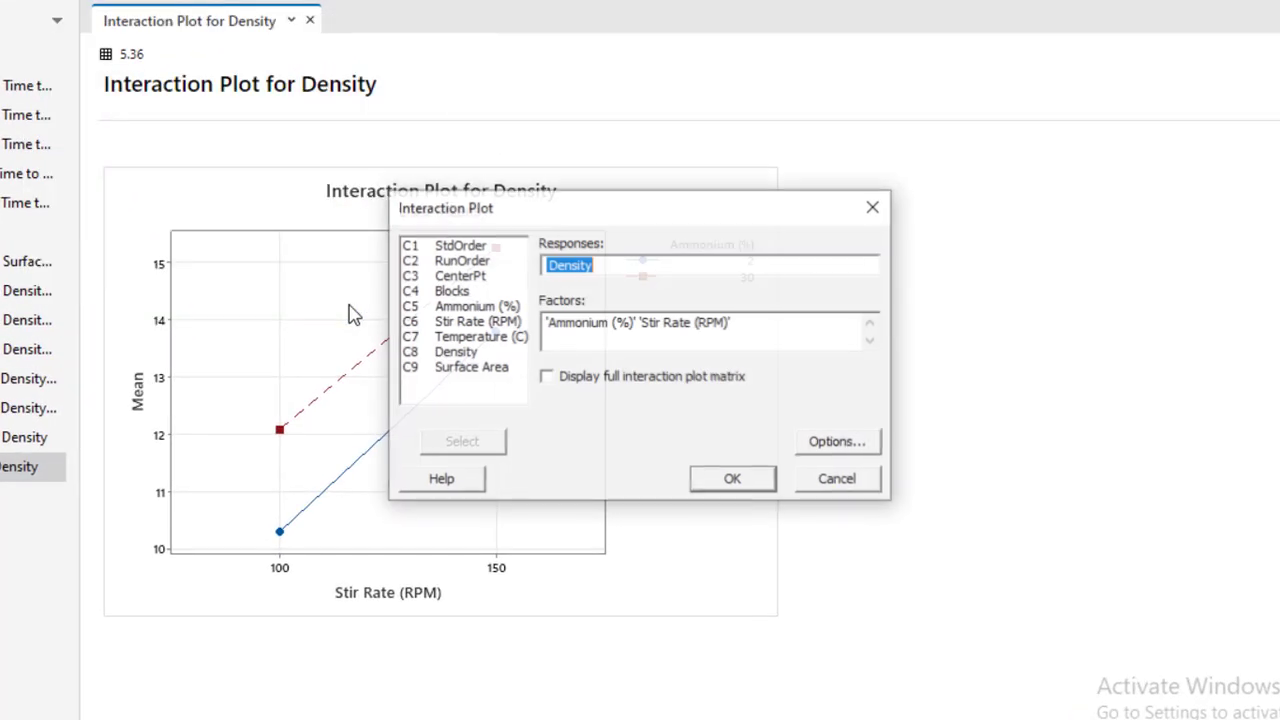
left_click(748, 326)
key("BackSpace")
key("BackSpace")
key("BackSpace")
key("BackSpace")
key("BackSpace")
key("BackSpace")
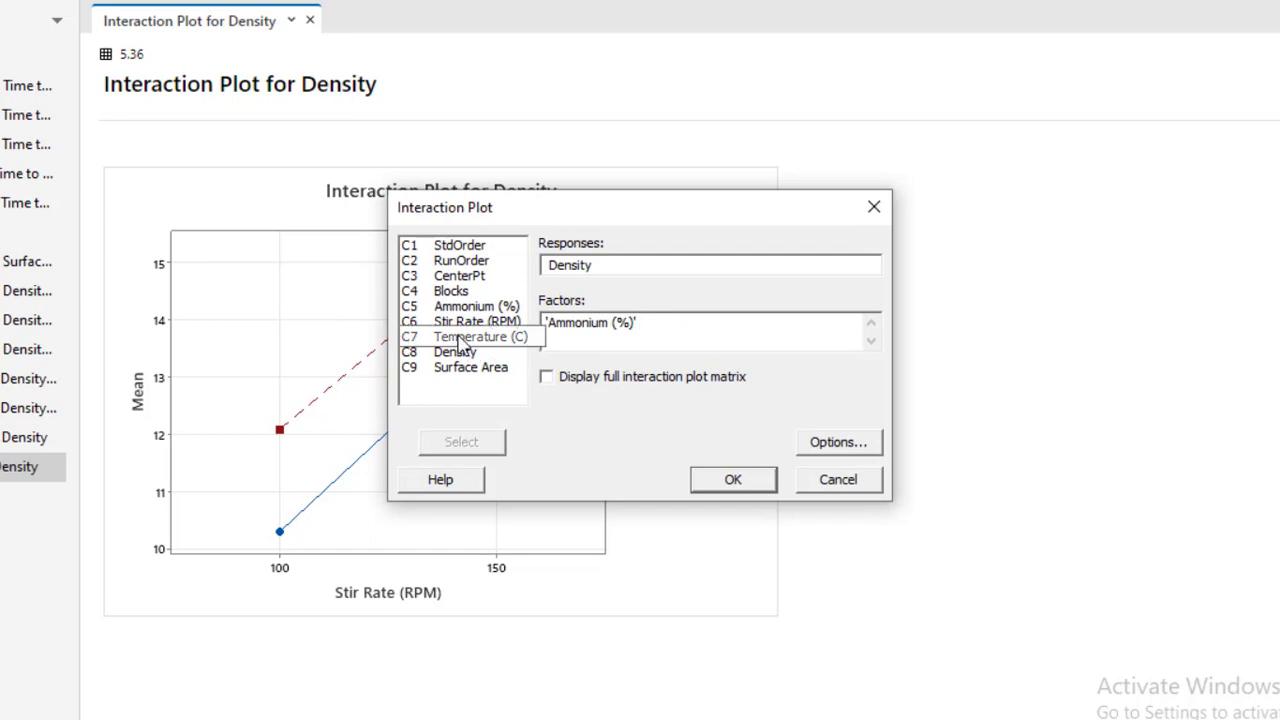
double_click(486, 343)
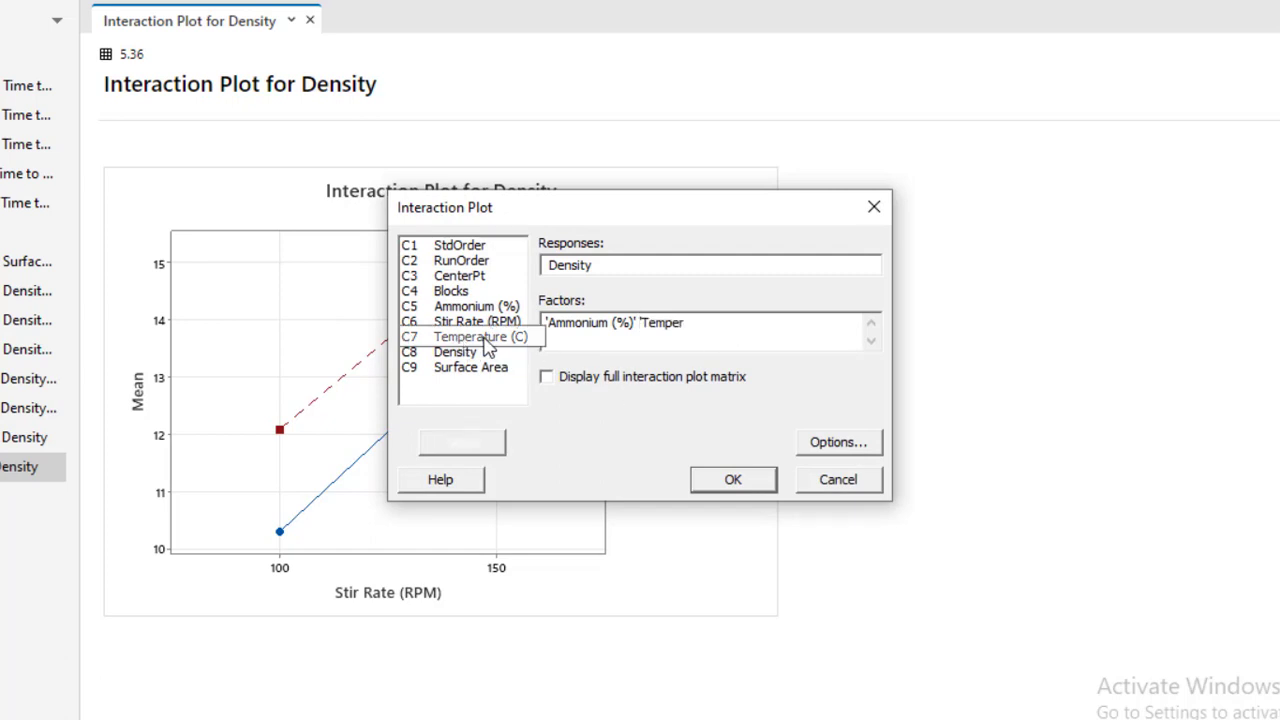
left_click(733, 480)
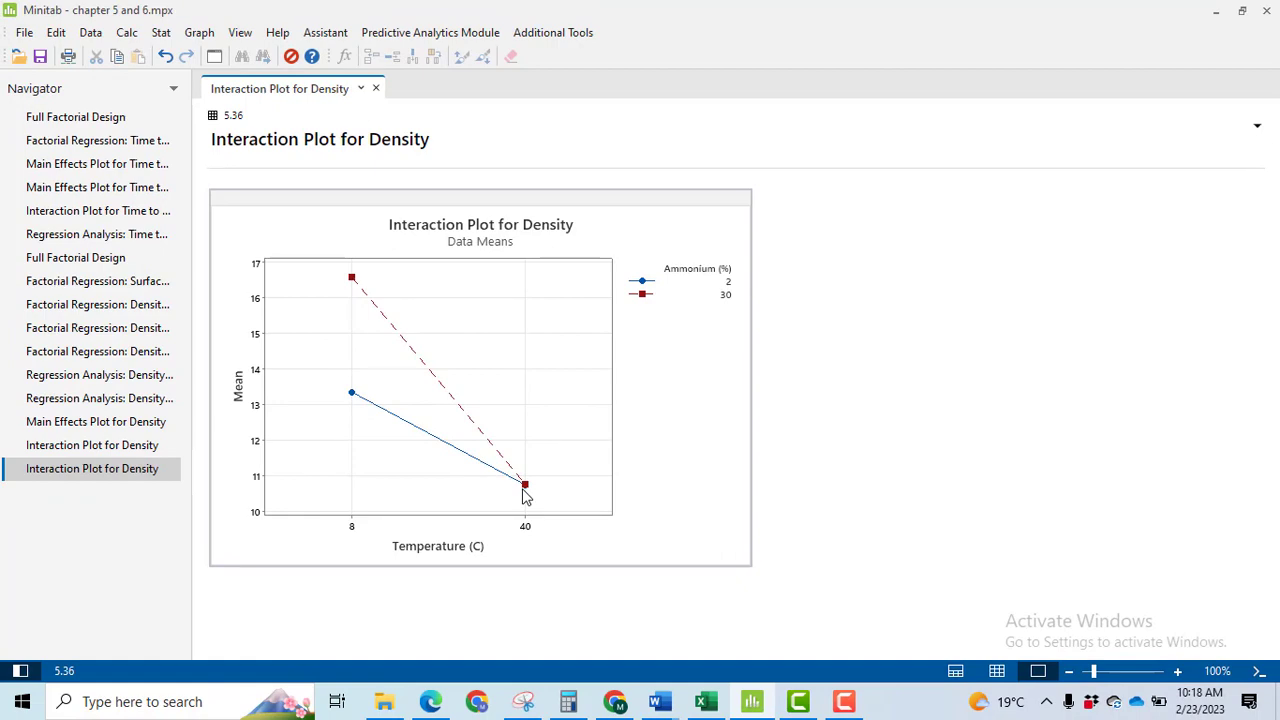
Rerun the Density interaction plot with factors Stir Rate (RPM) and Temperature (C).
left_click(161, 33)
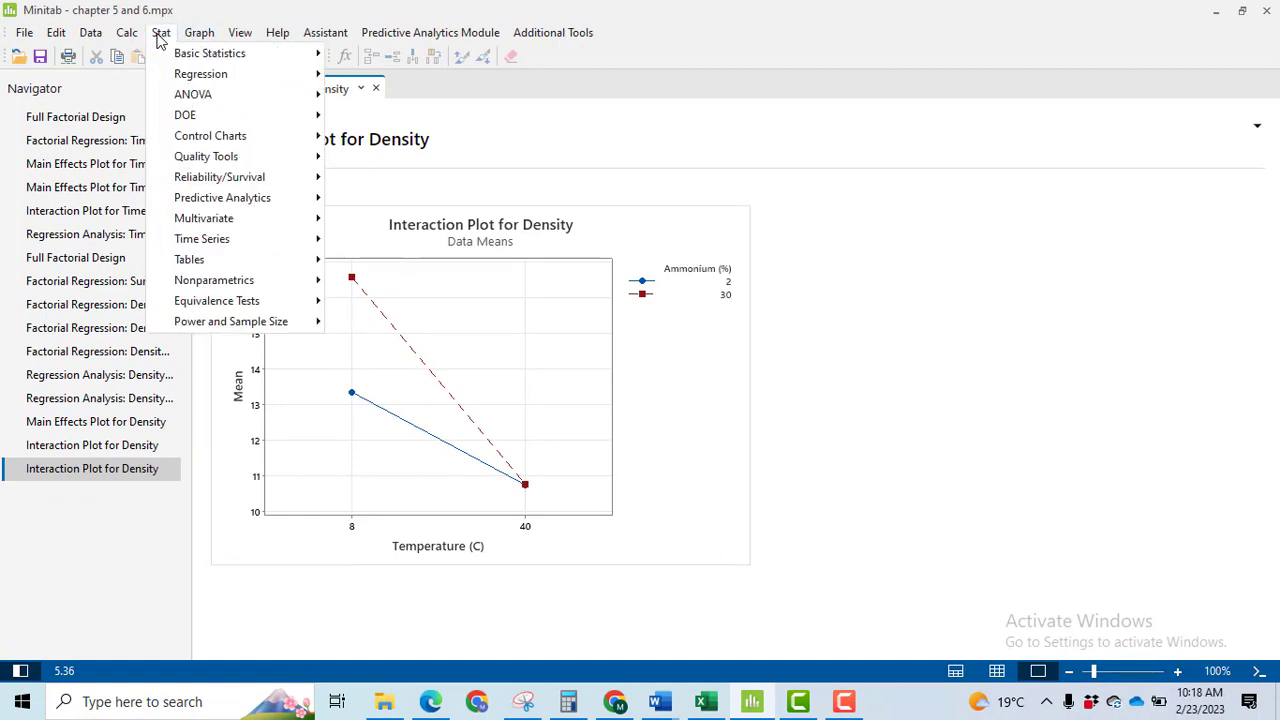
mouse_move(222, 101)
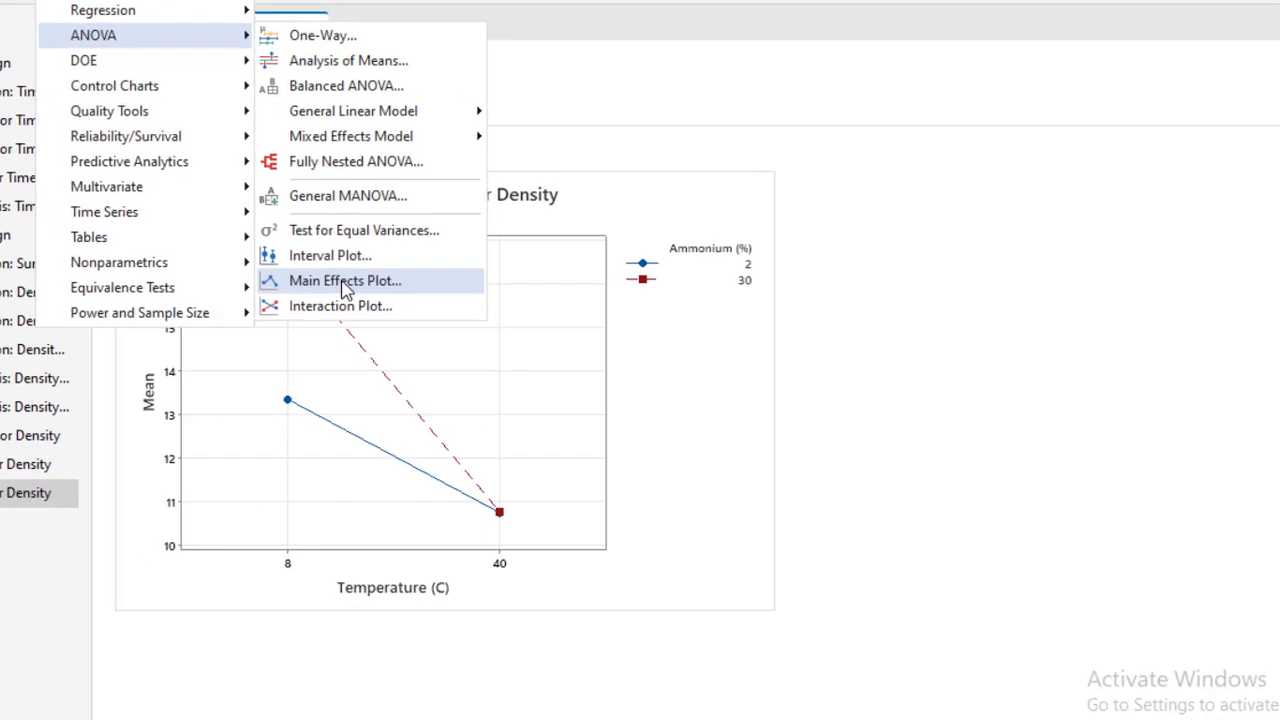
left_click(334, 305)
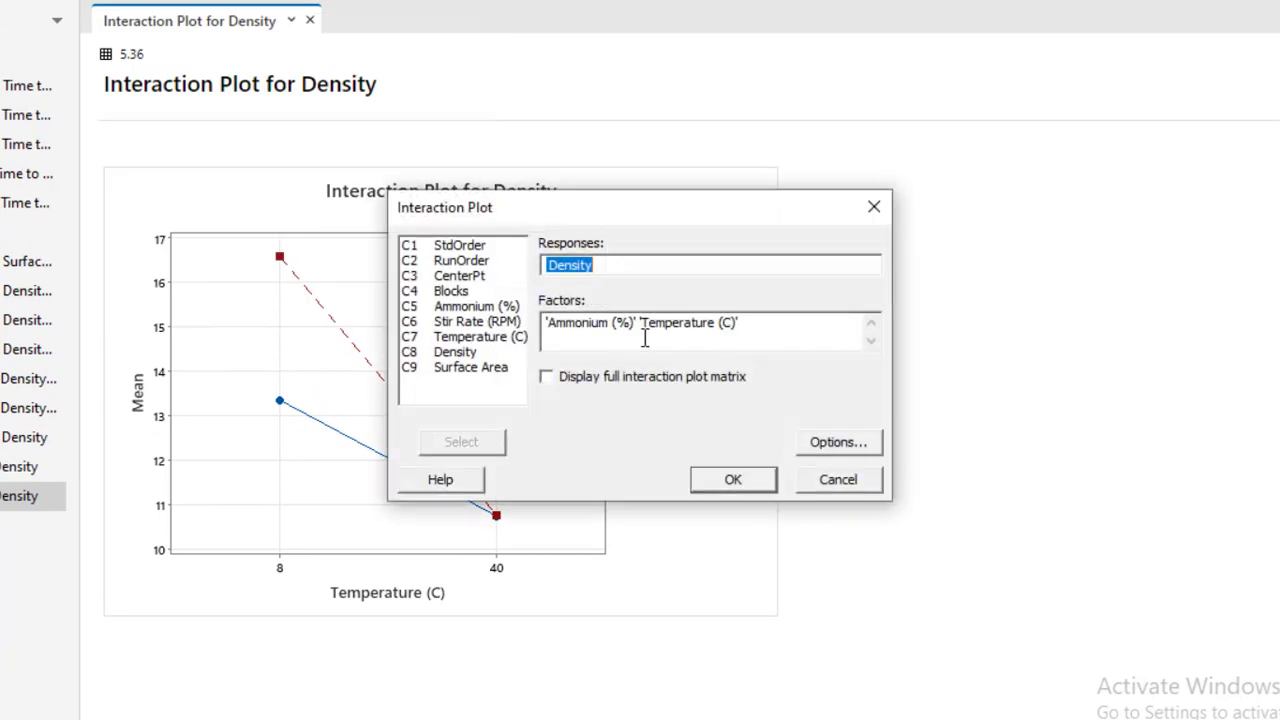
left_click(771, 331)
key("BackSpace")
key("BackSpace")
key("BackSpace")
key("BackSpace")
key("BackSpace")
key("BackSpace")
key("BackSpace")
key("BackSpace")
key("BackSpace")
key("BackSpace")
key("BackSpace")
key("BackSpace")
key("BackSpace")
key("BackSpace")
key("BackSpace")
key("BackSpace")
key("BackSpace")
key("BackSpace")
key("BackSpace")
key("BackSpace")
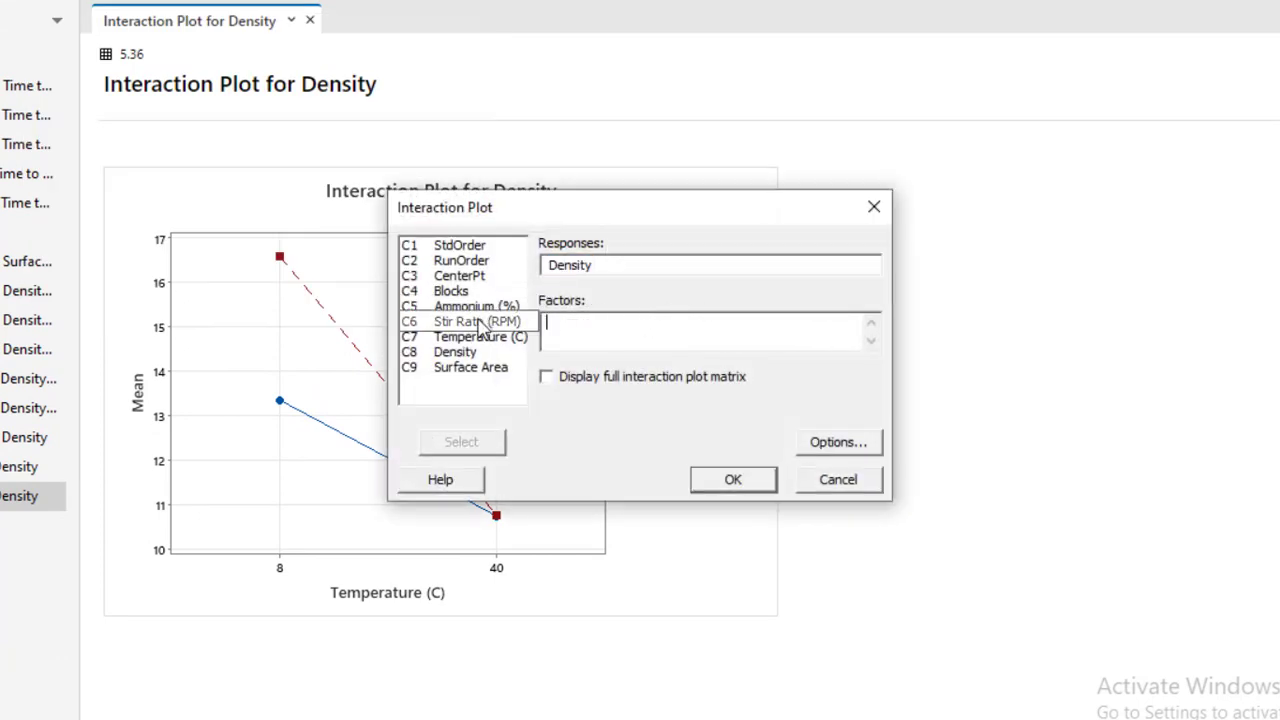
double_click(477, 321)
double_click(490, 337)
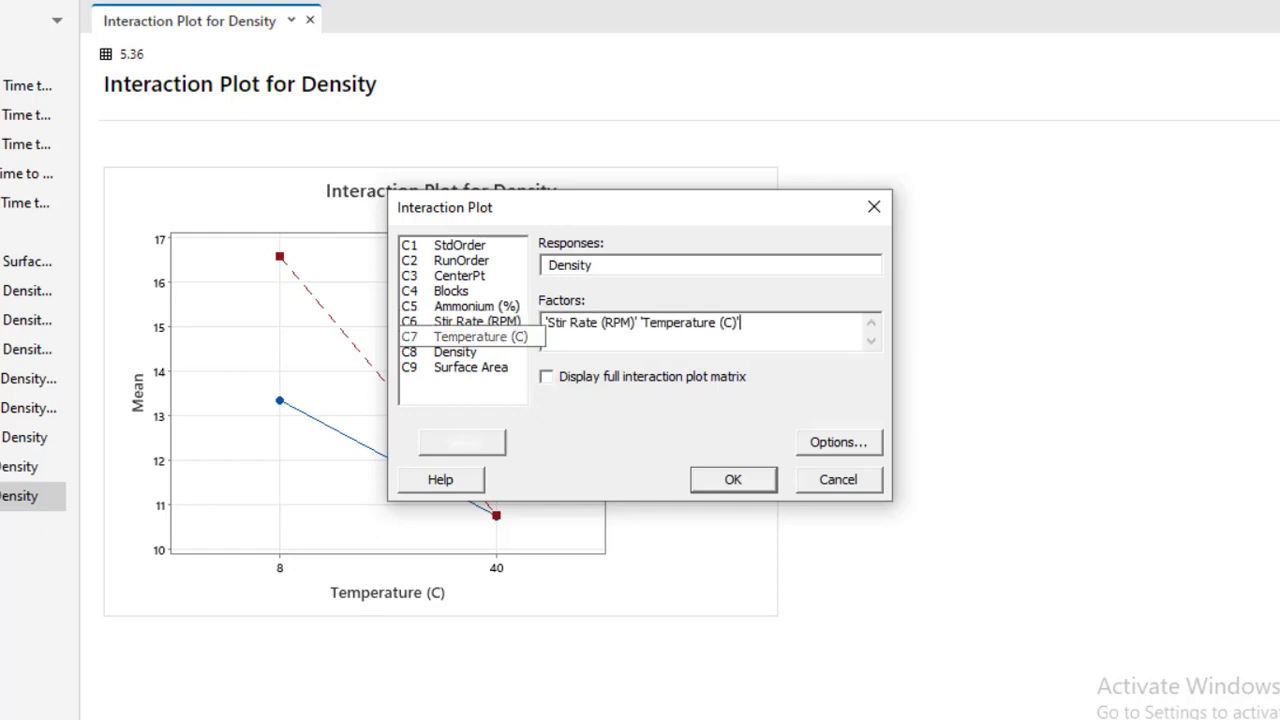
left_click(735, 481)
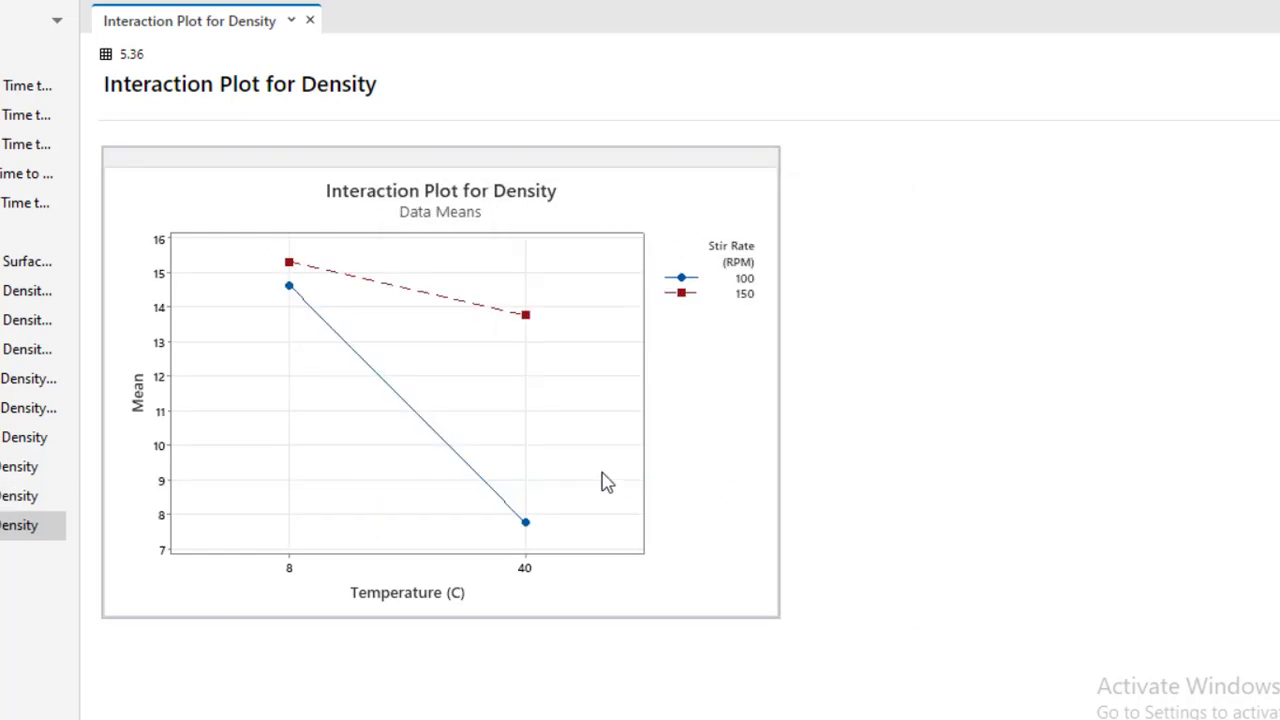